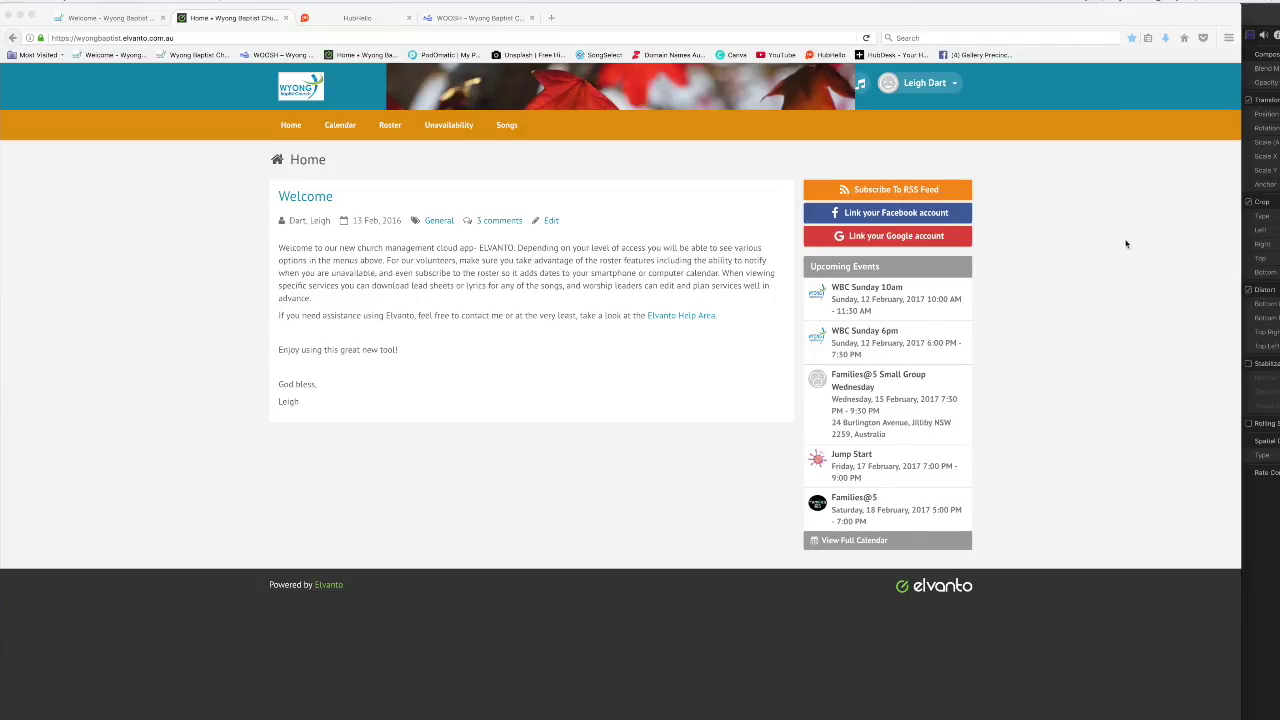
# Open the user name menu and enter the church Admin Area dashboard.
pyautogui.click(946, 84)
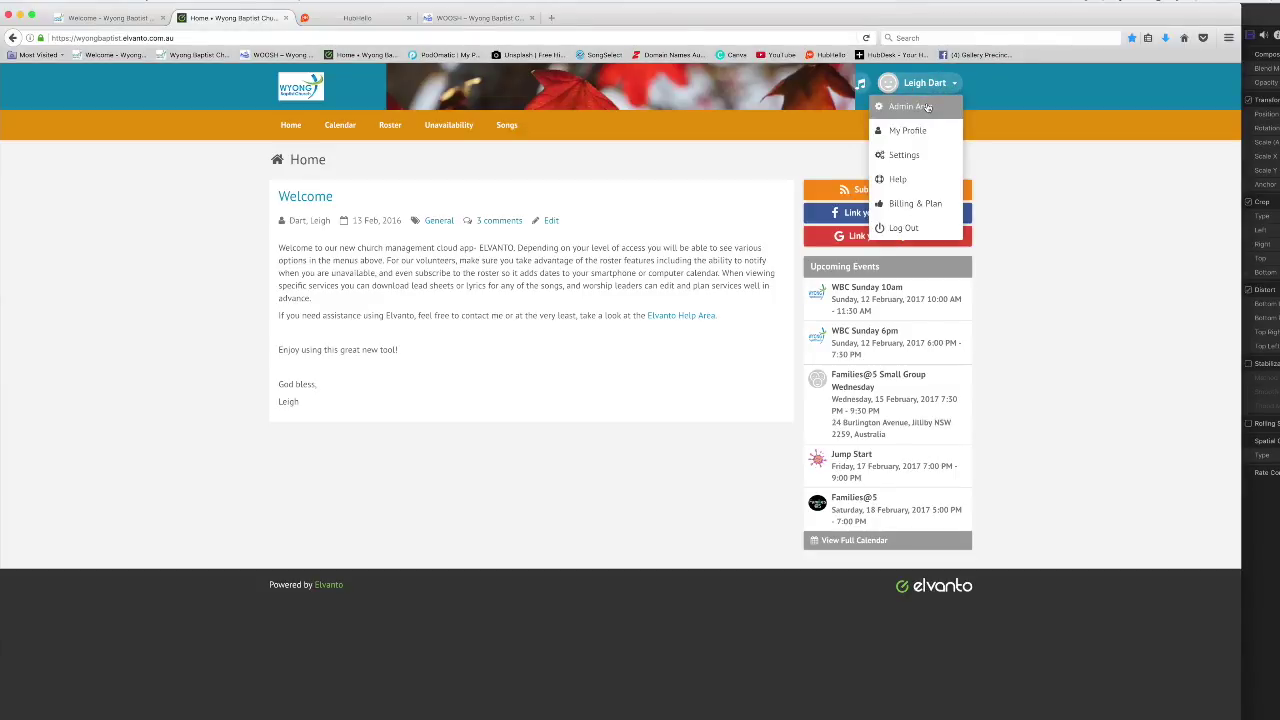
pyautogui.click(927, 107)
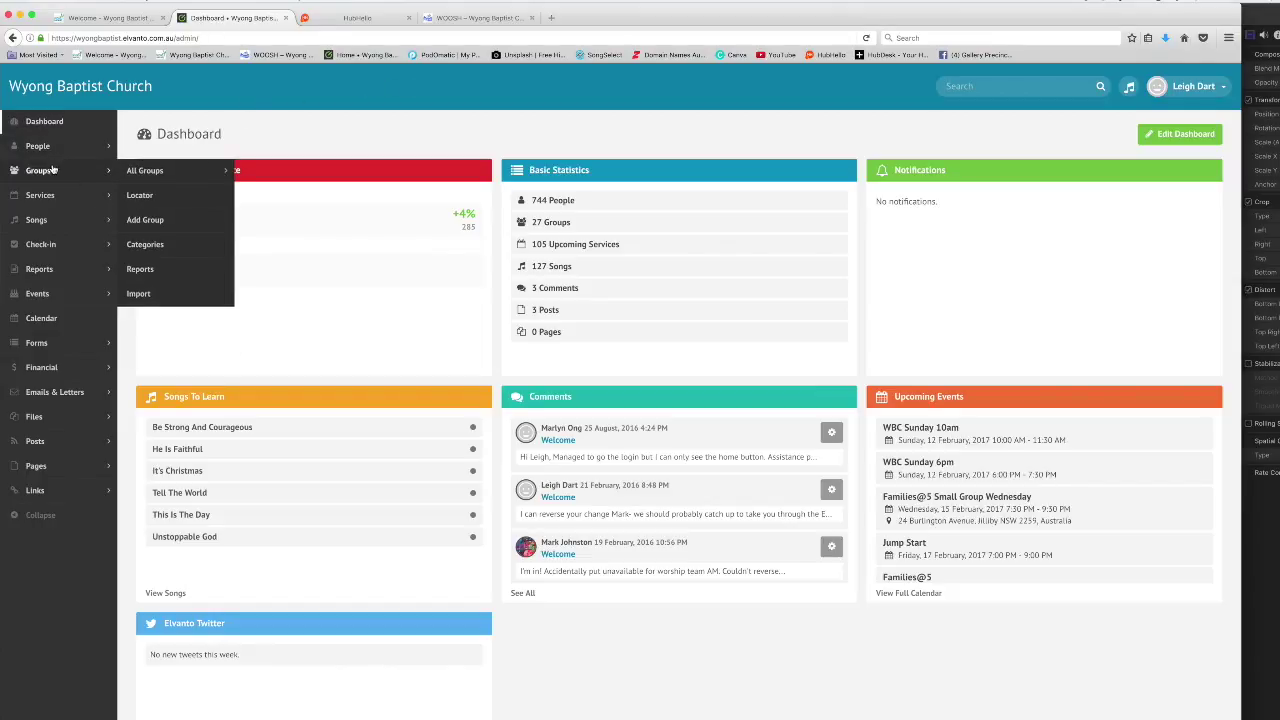
# Open the Songs library from the admin sidebar.
pyautogui.moveTo(29, 223)
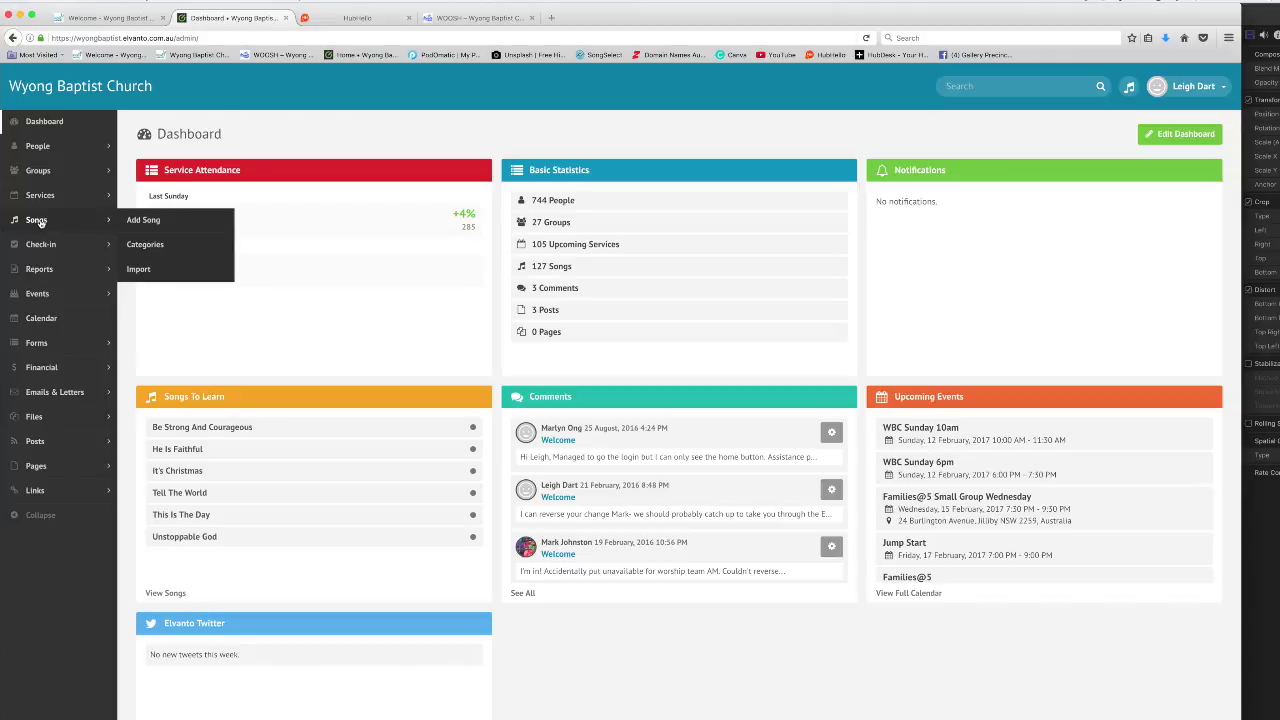
pyautogui.click(40, 222)
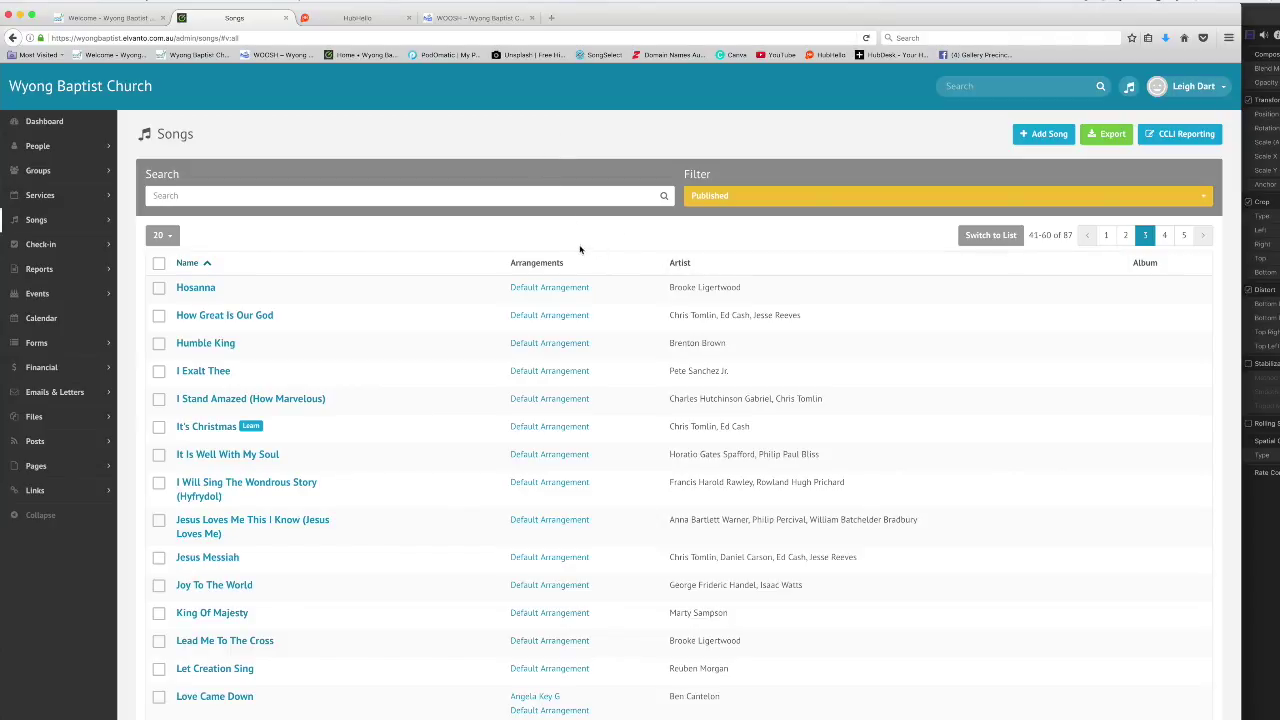
pyautogui.scroll(-1, 475, 242)
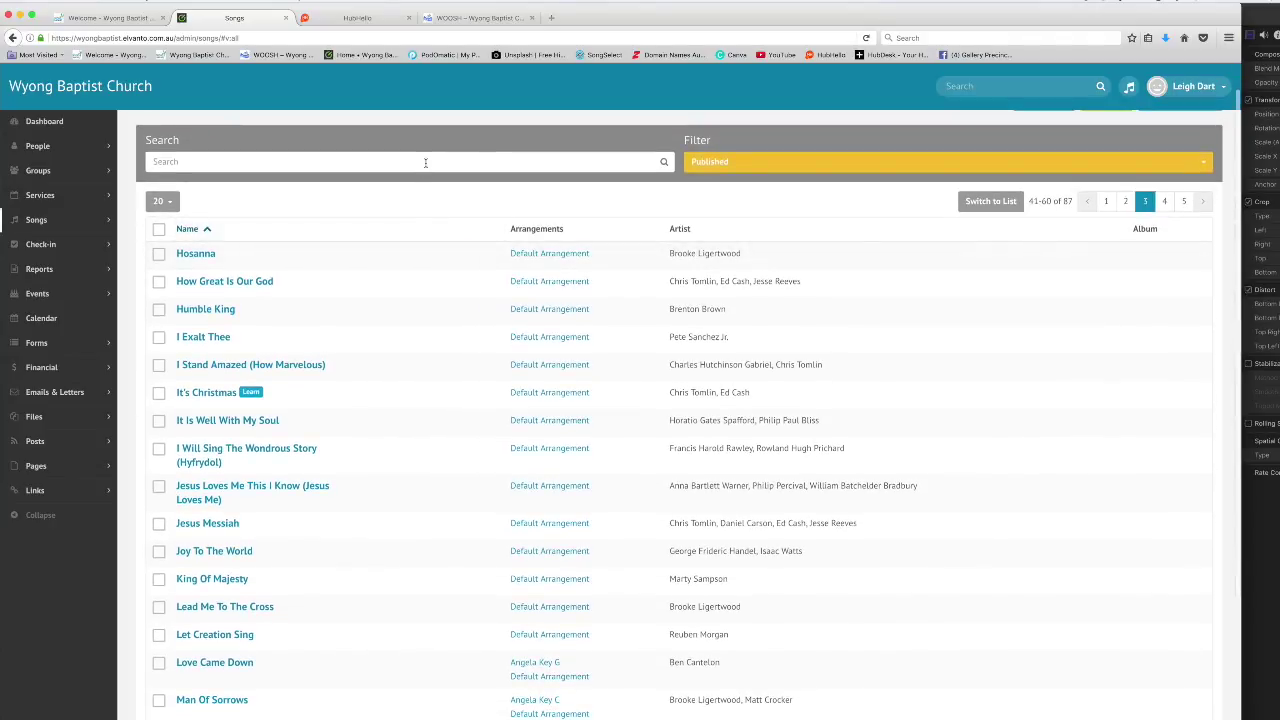
# Search the library for 'so', then clear the search and browse the 87 songs.
pyautogui.click(427, 161)
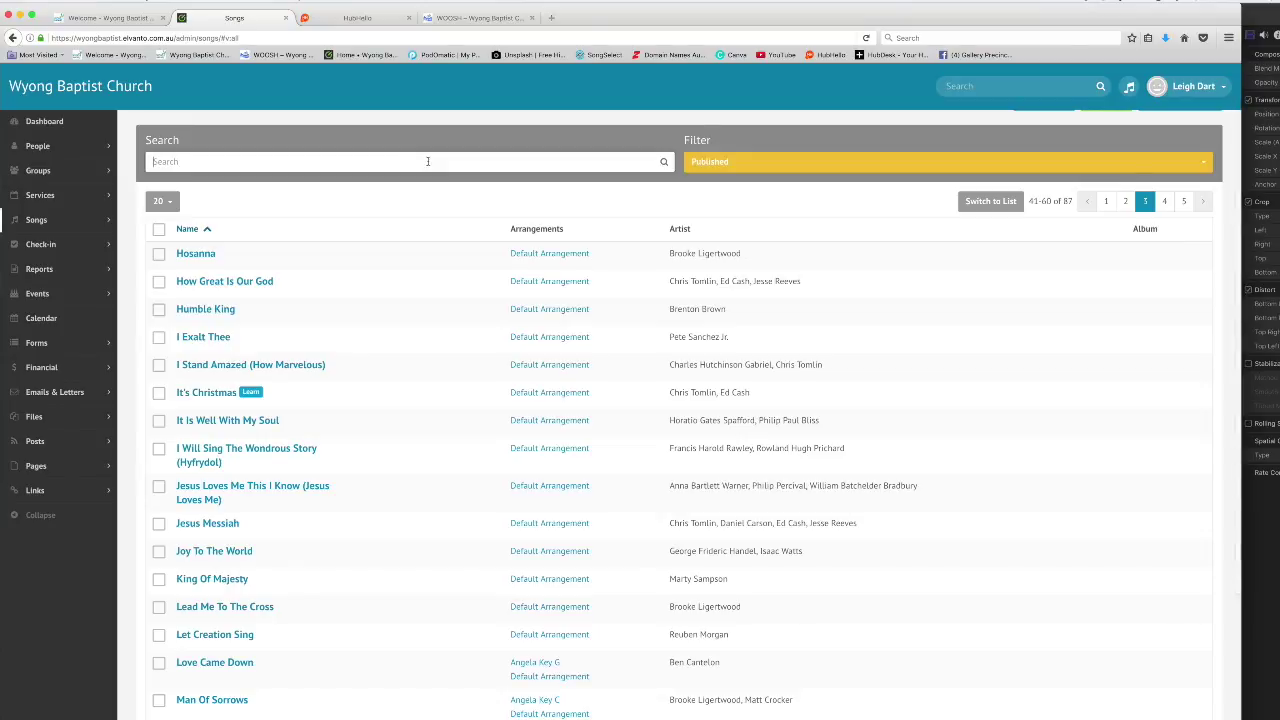
pyautogui.write('so')
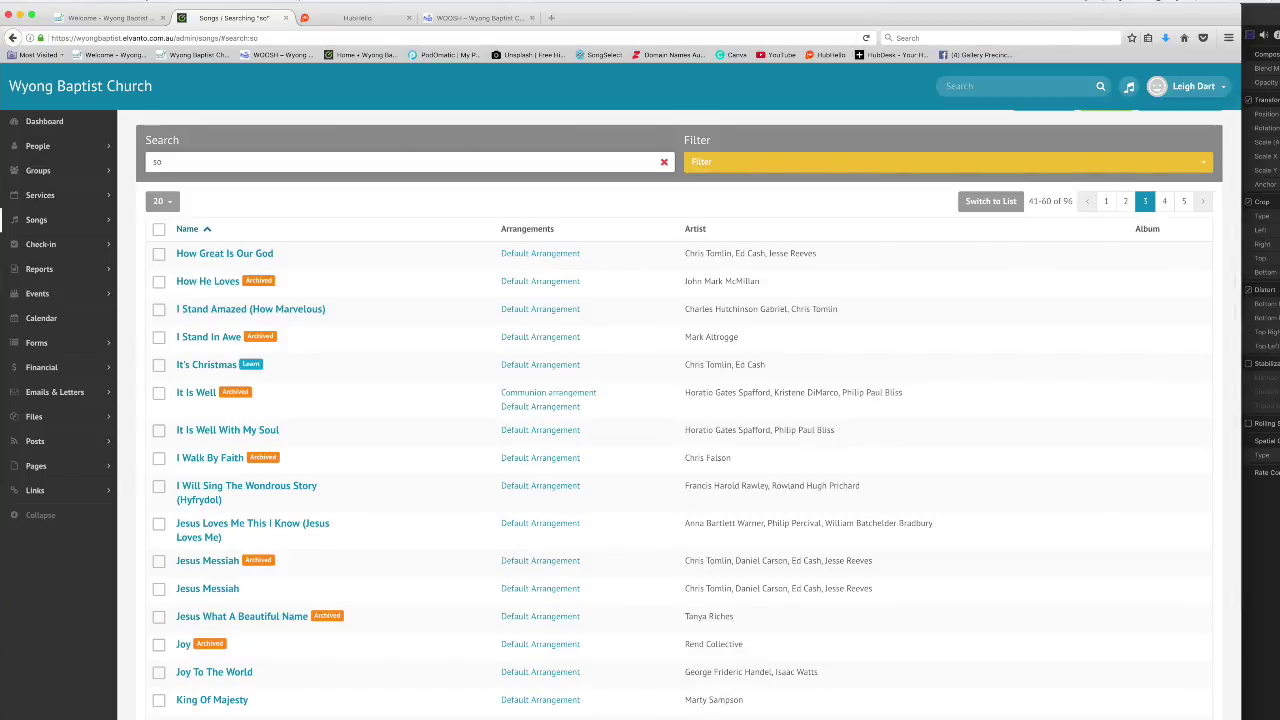
pyautogui.press('BackSpace')
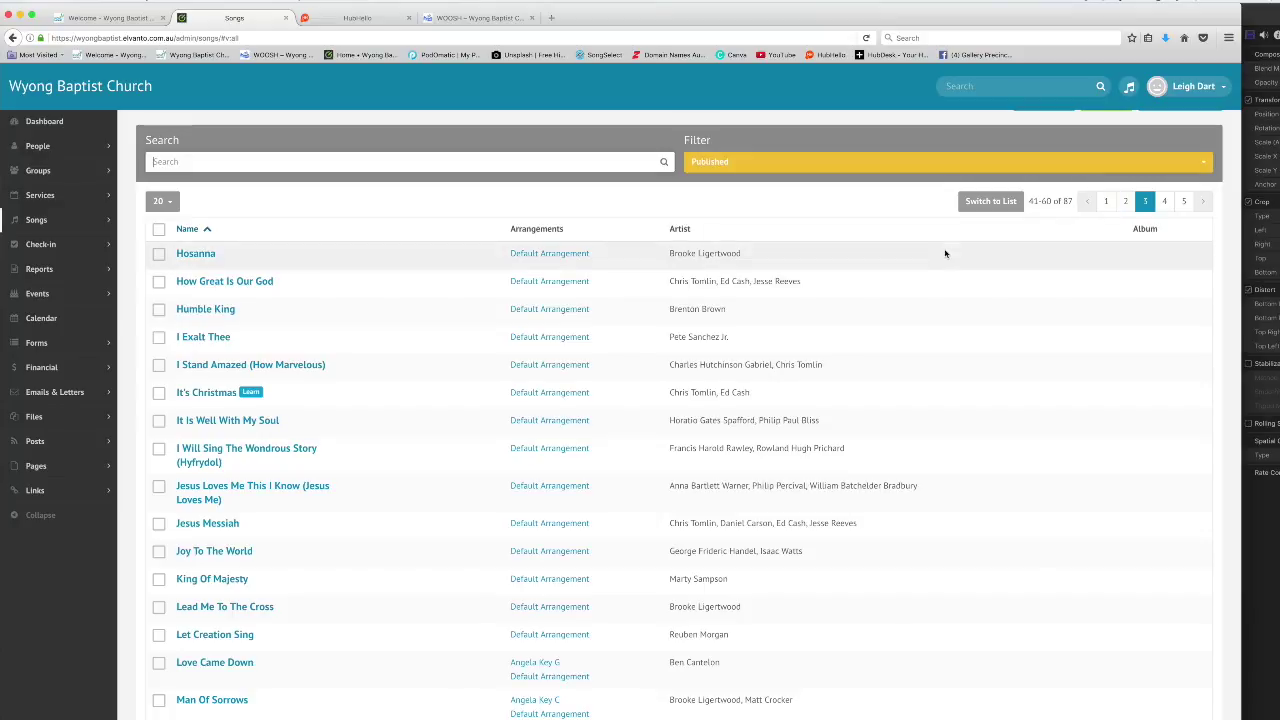
pyautogui.scroll(-1, 939, 254)
pyautogui.scroll(-3, 939, 254)
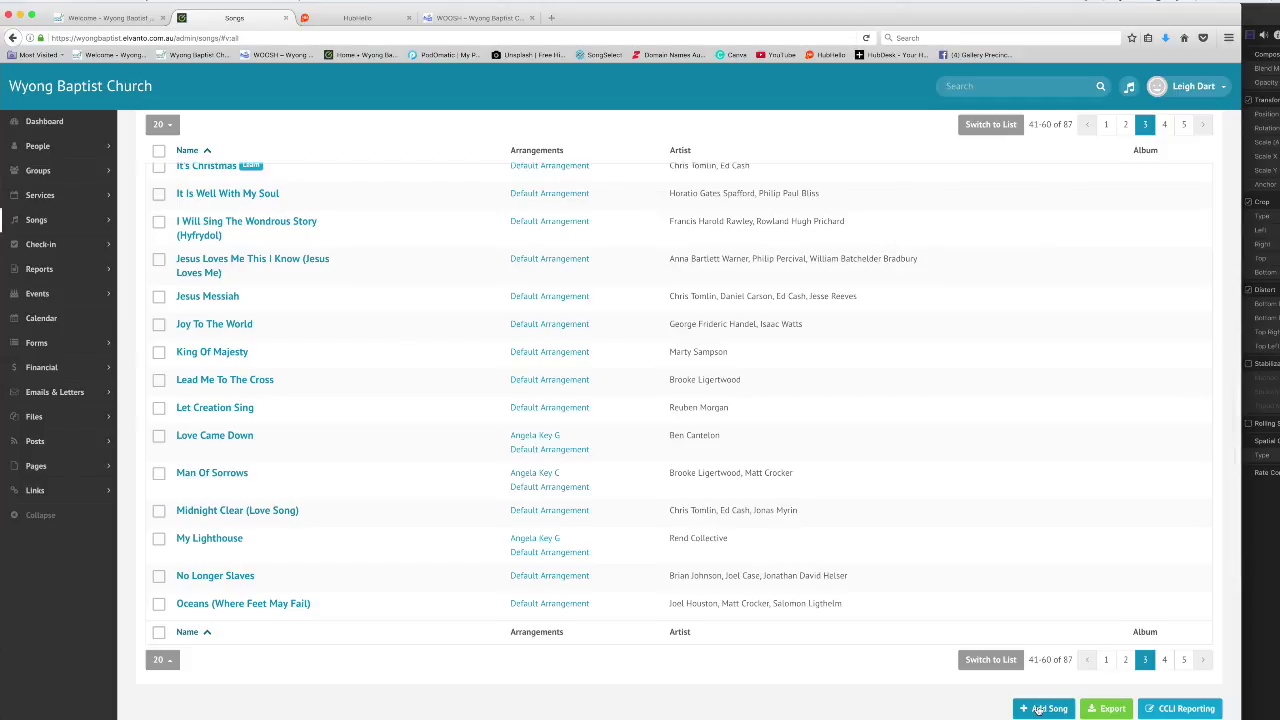
# Add a new song named 'Praise is rising' and pick Hosanna (Praise Is Rising) from SongSelect.
pyautogui.click(1040, 710)
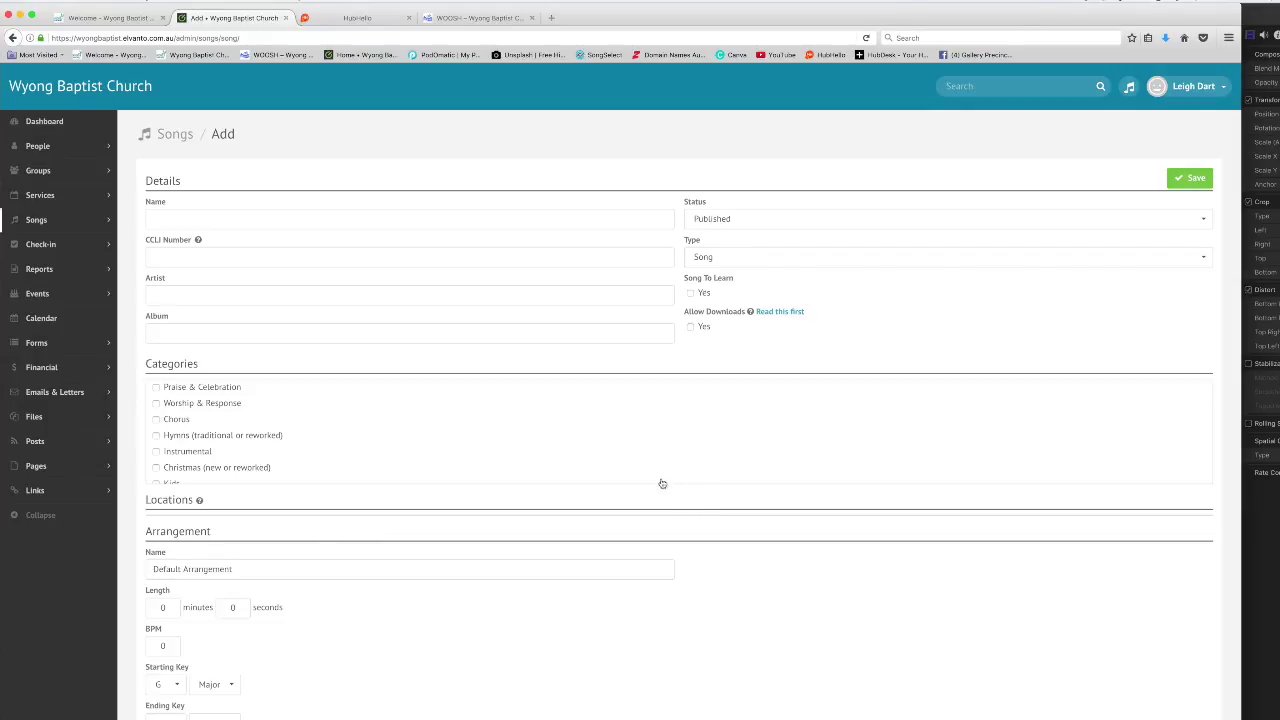
pyautogui.click(320, 215)
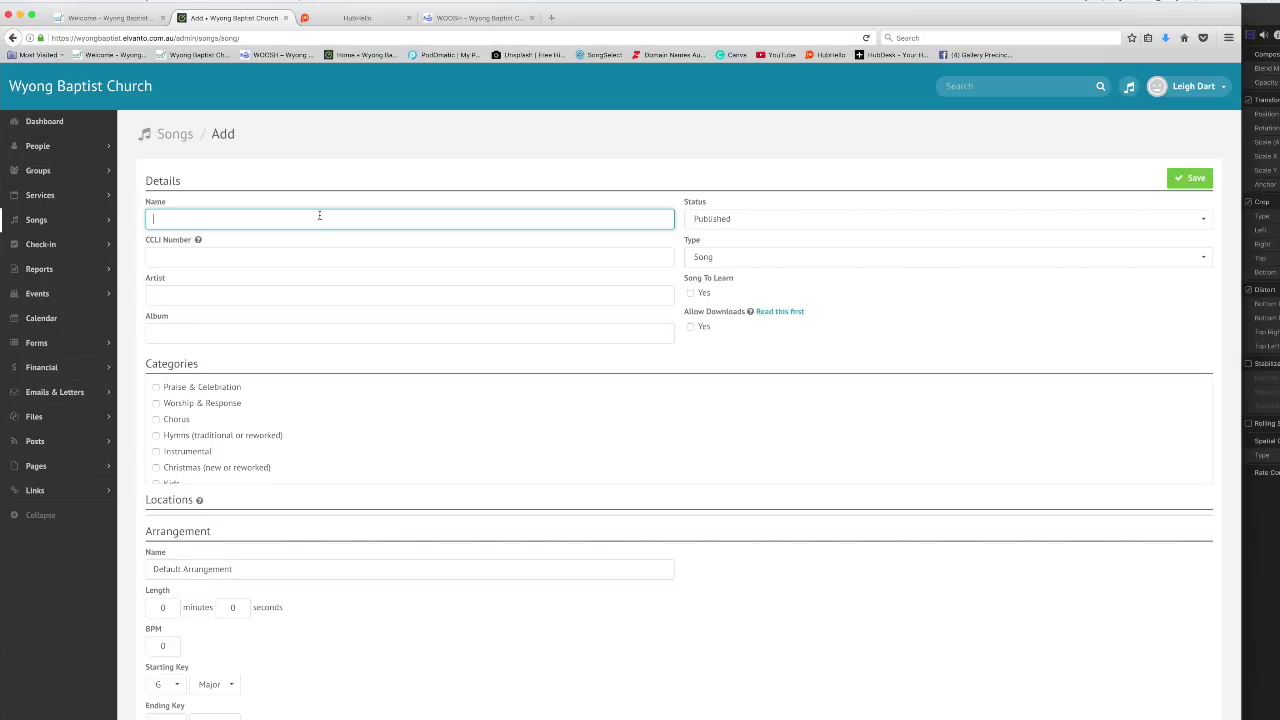
pyautogui.write('Pr')
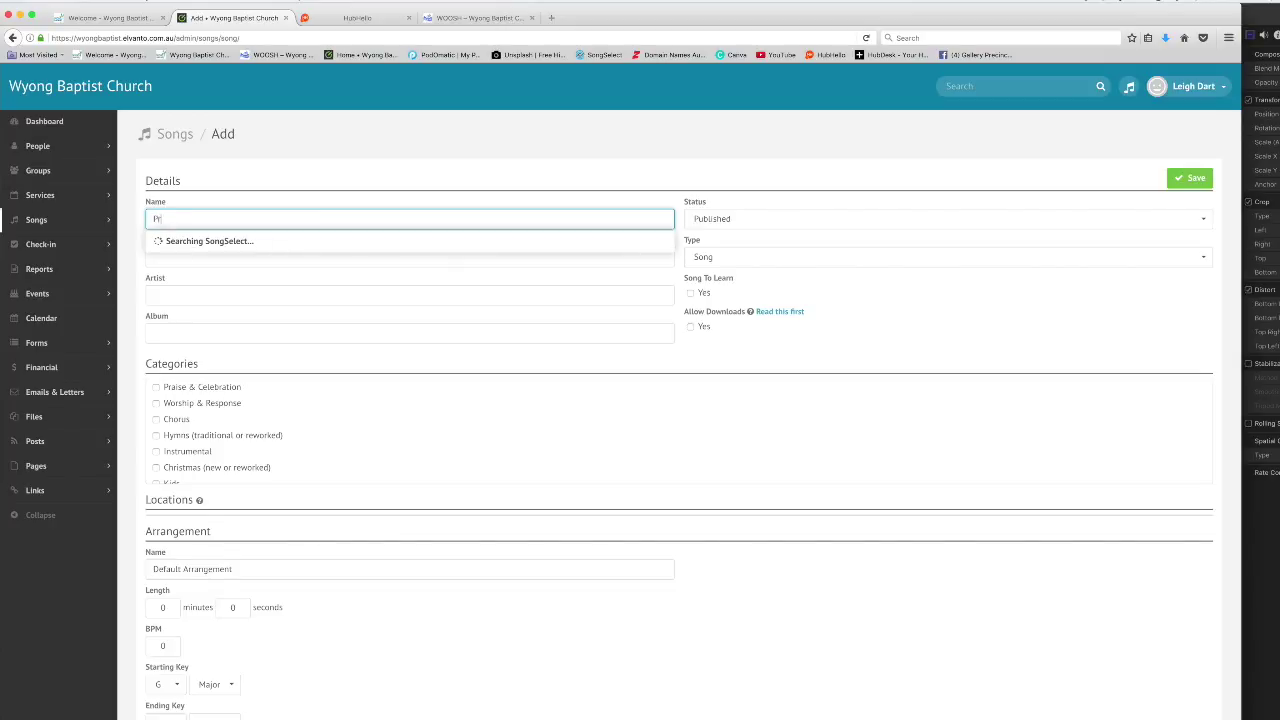
pyautogui.write('aise is rising')
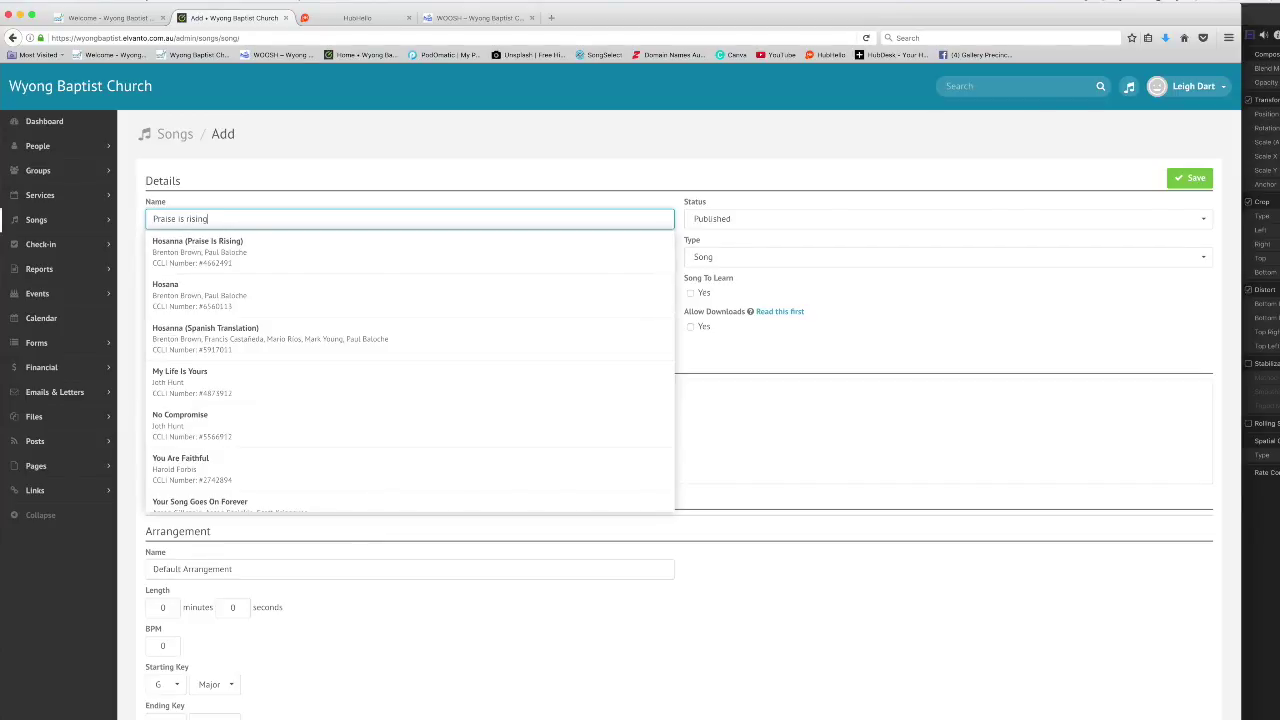
pyautogui.scroll(-3, 328, 290)
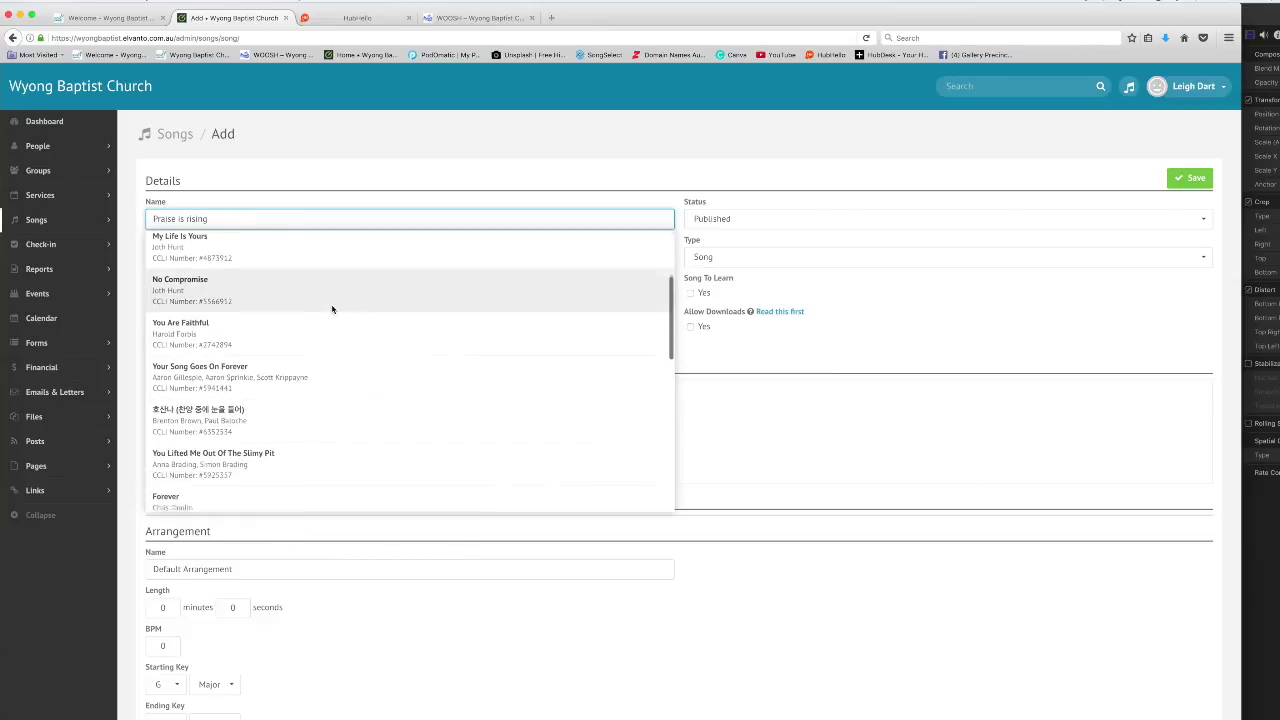
pyautogui.scroll(3, 332, 309)
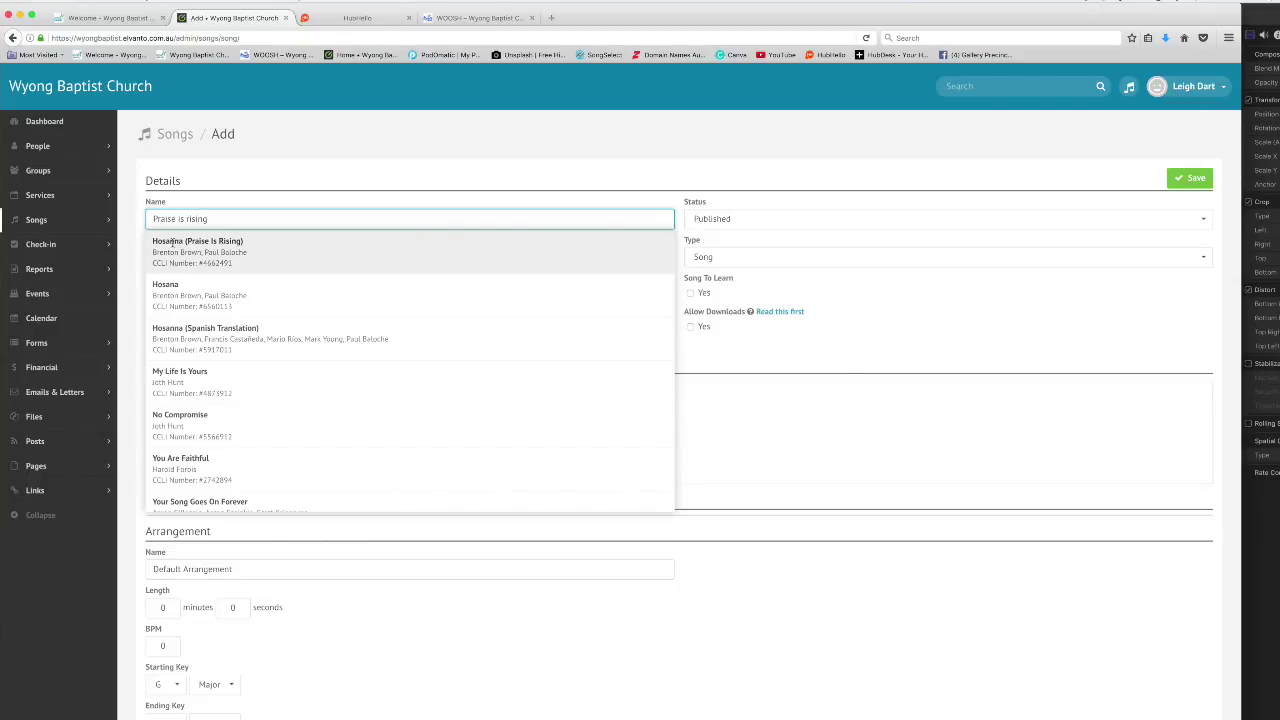
pyautogui.click(172, 243)
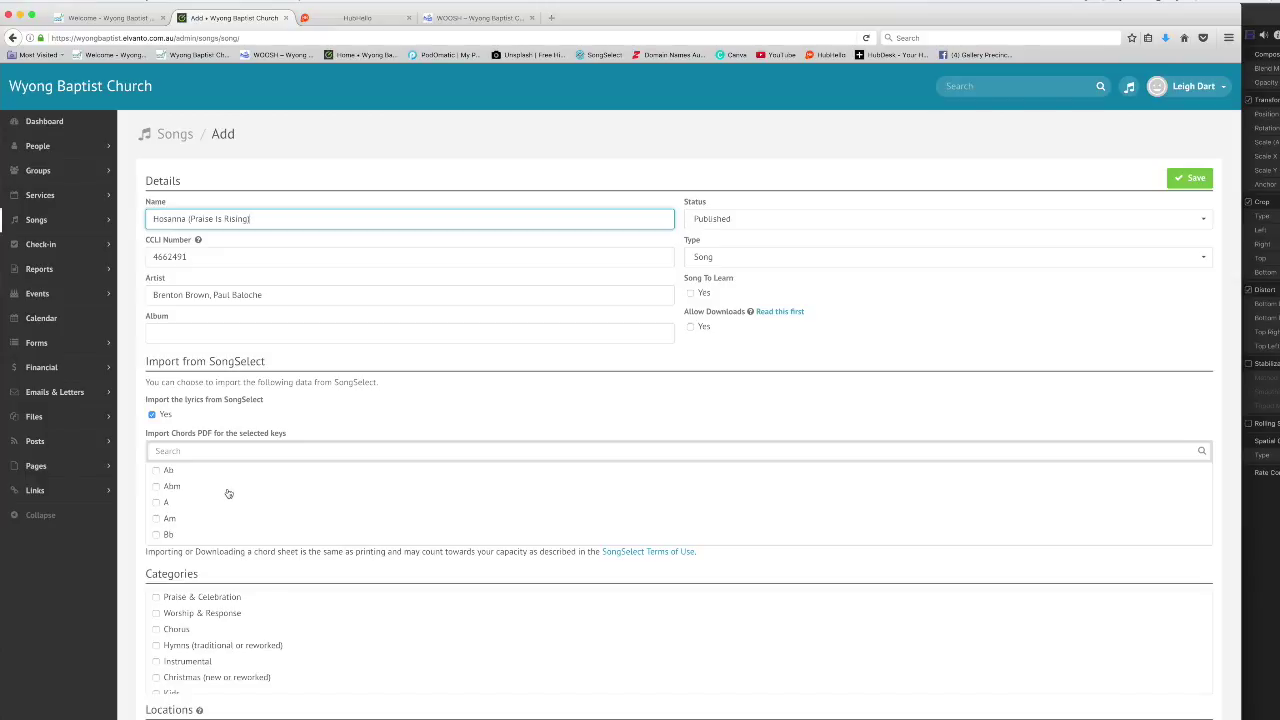
# Select keys G and E for the SongSelect chord PDF import and allow downloads.
pyautogui.scroll(-2, 229, 495)
pyautogui.scroll(-5, 228, 493)
pyautogui.scroll(-5, 228, 493)
pyautogui.click(198, 505)
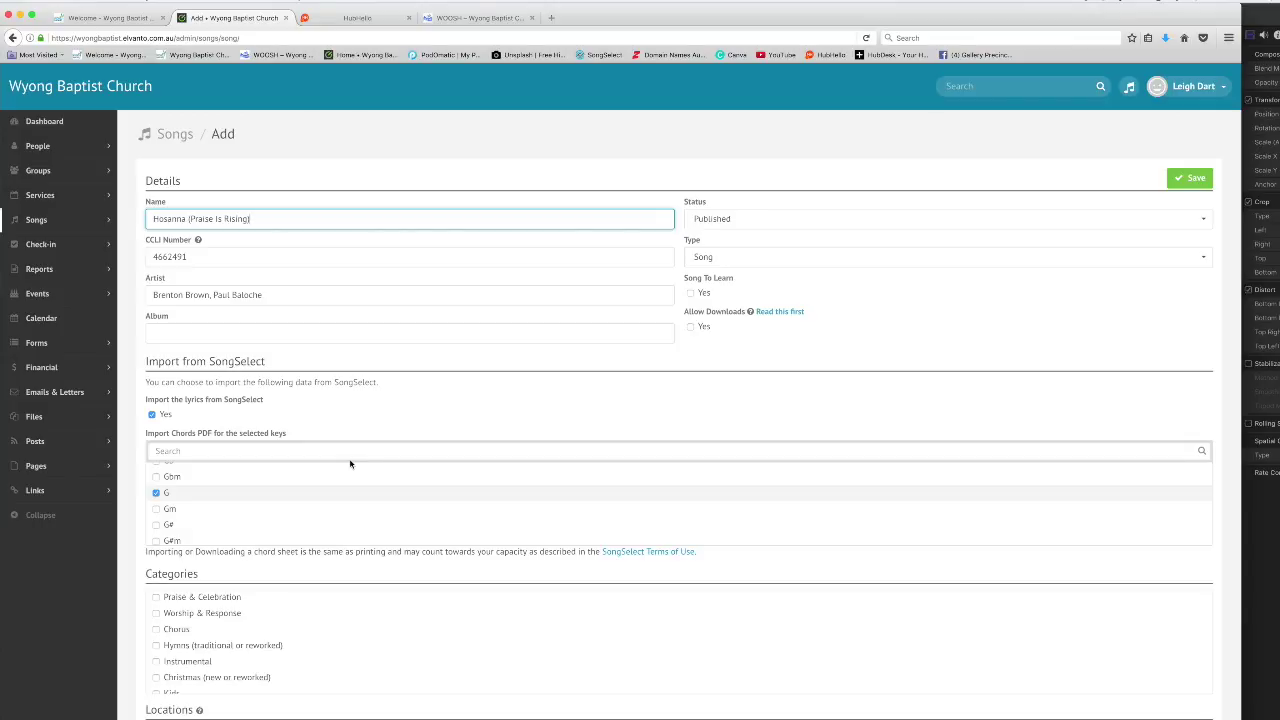
pyautogui.scroll(3, 270, 478)
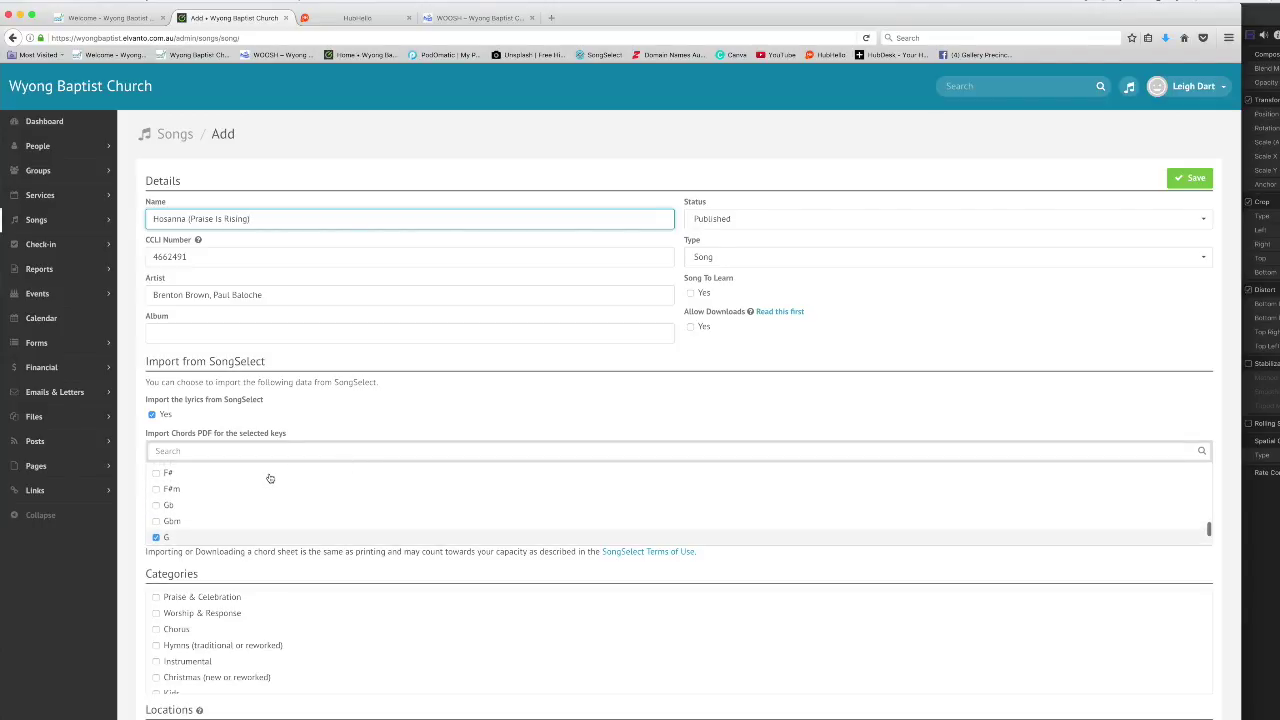
pyautogui.scroll(1, 226, 487)
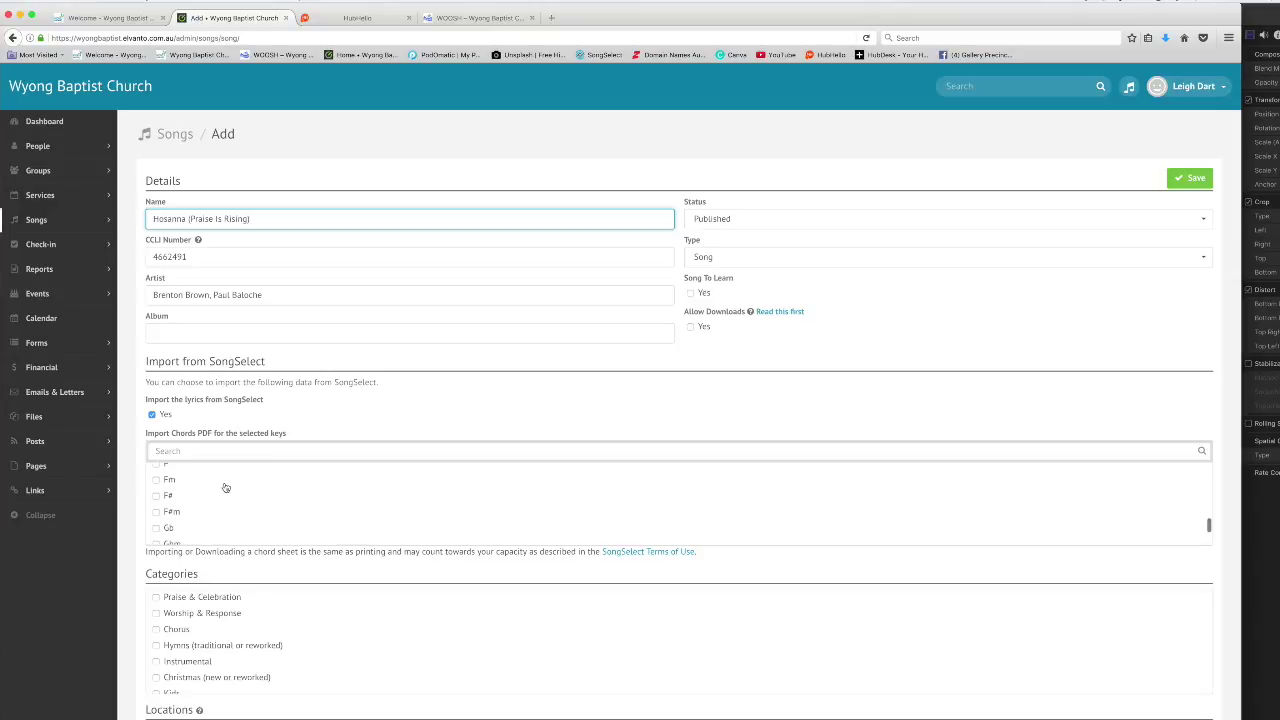
pyautogui.scroll(3, 226, 487)
pyautogui.click(158, 495)
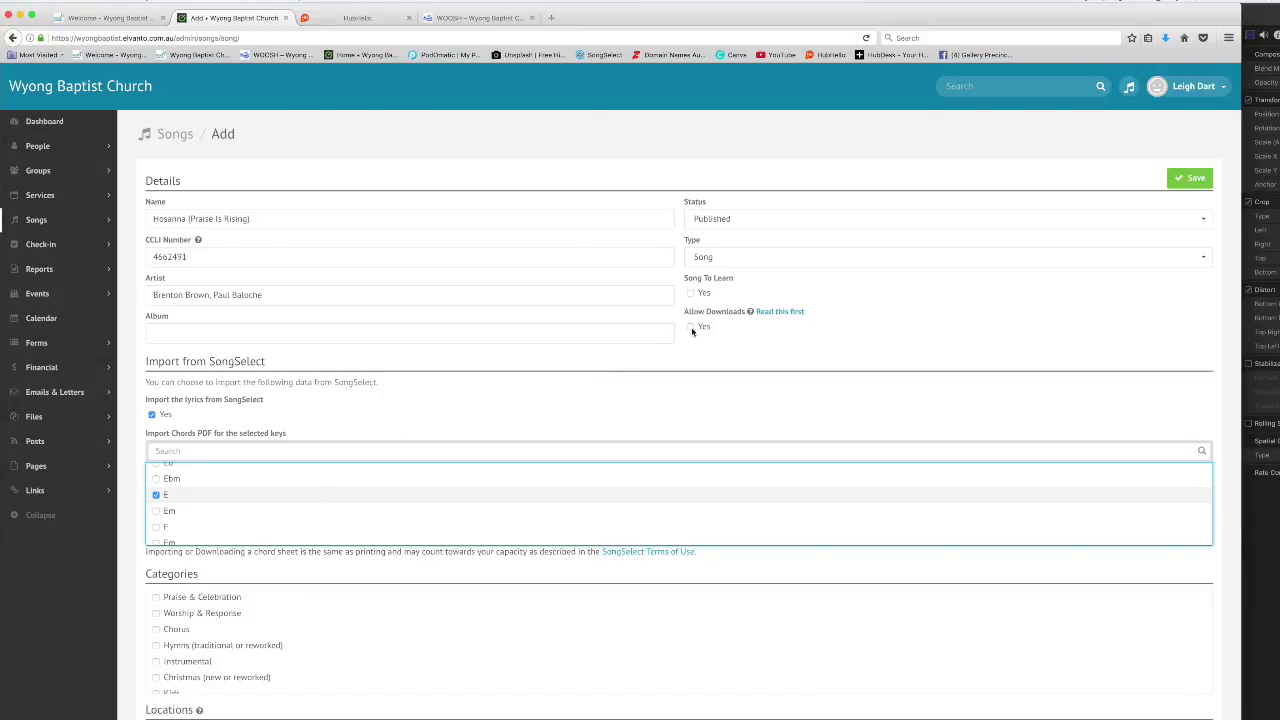
pyautogui.click(691, 327)
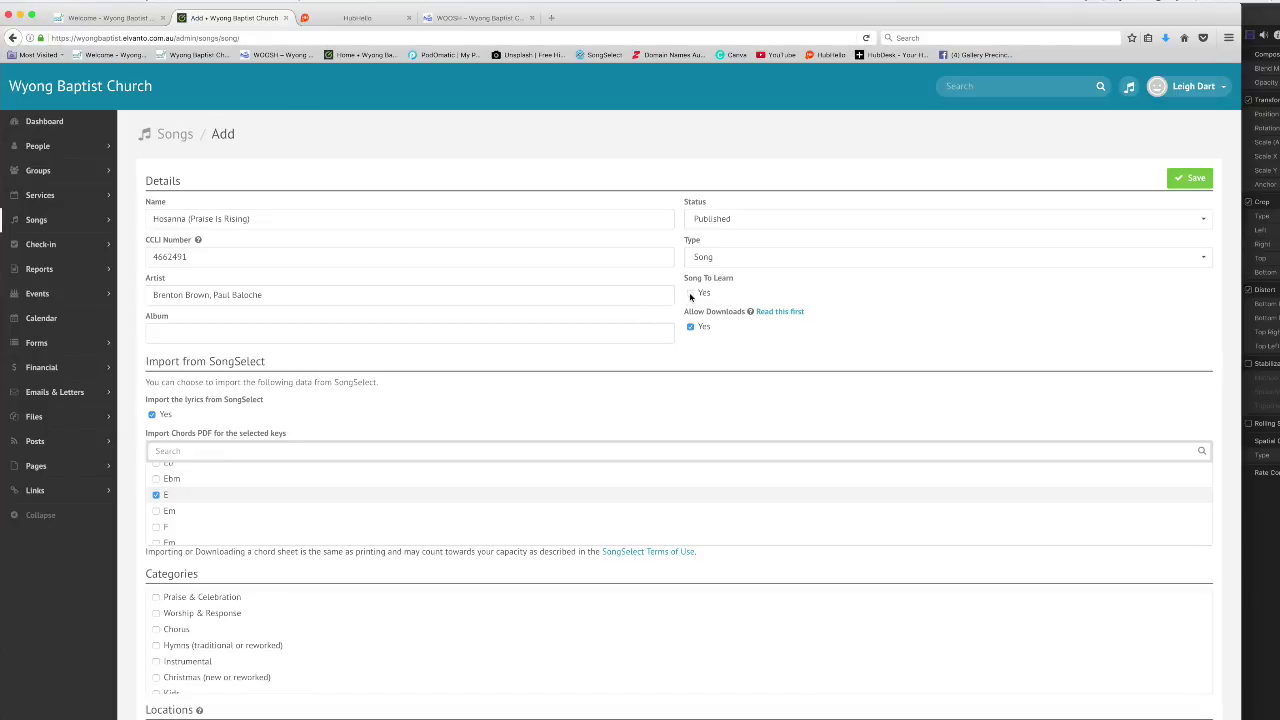
# Mark the new song as a Song To Learn.
pyautogui.click(690, 294)
pyautogui.scroll(-1, 528, 569)
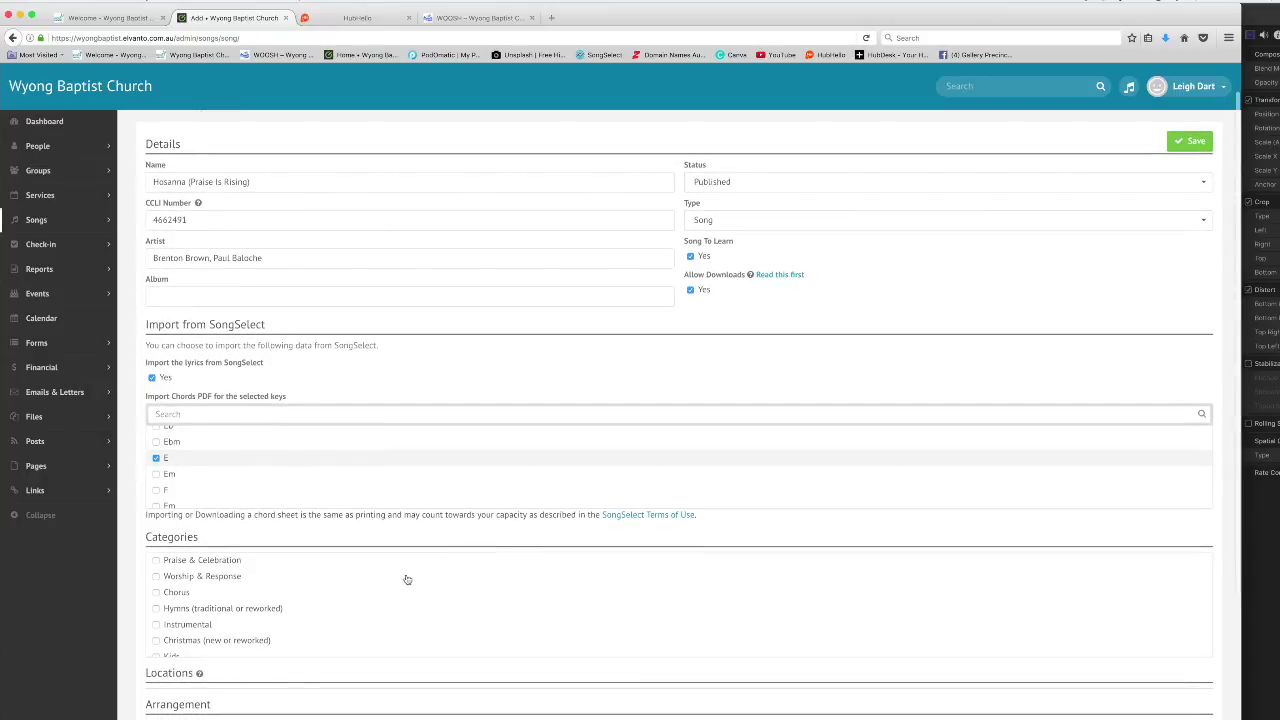
pyautogui.scroll(-1, 200, 594)
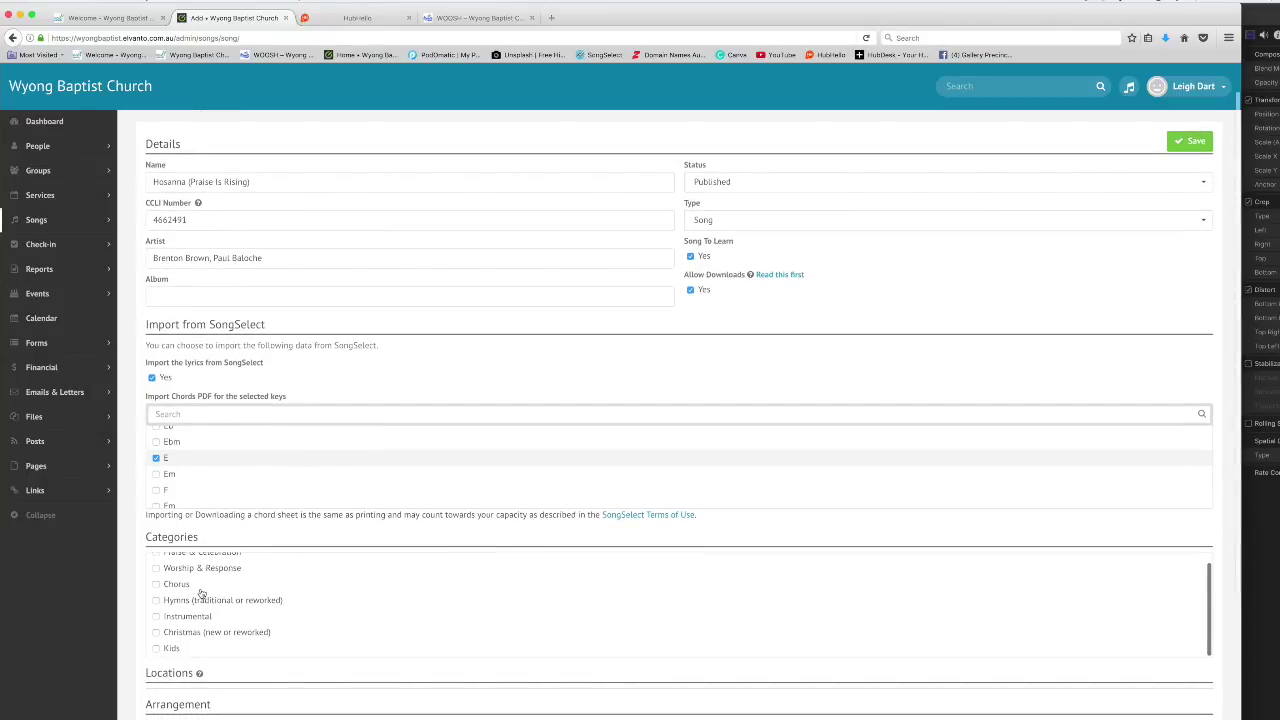
pyautogui.scroll(1, 201, 594)
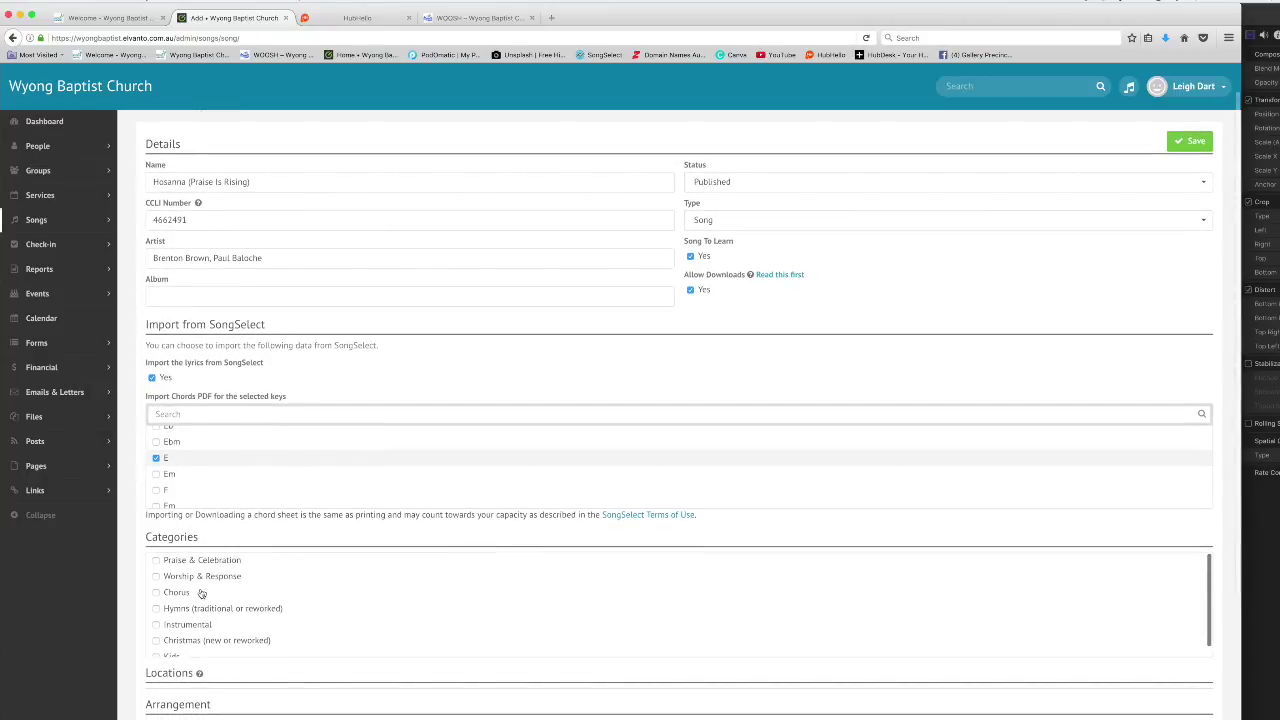
# Tick the Praise & Celebration category and review the Default Arrangement in G Major.
pyautogui.click(156, 561)
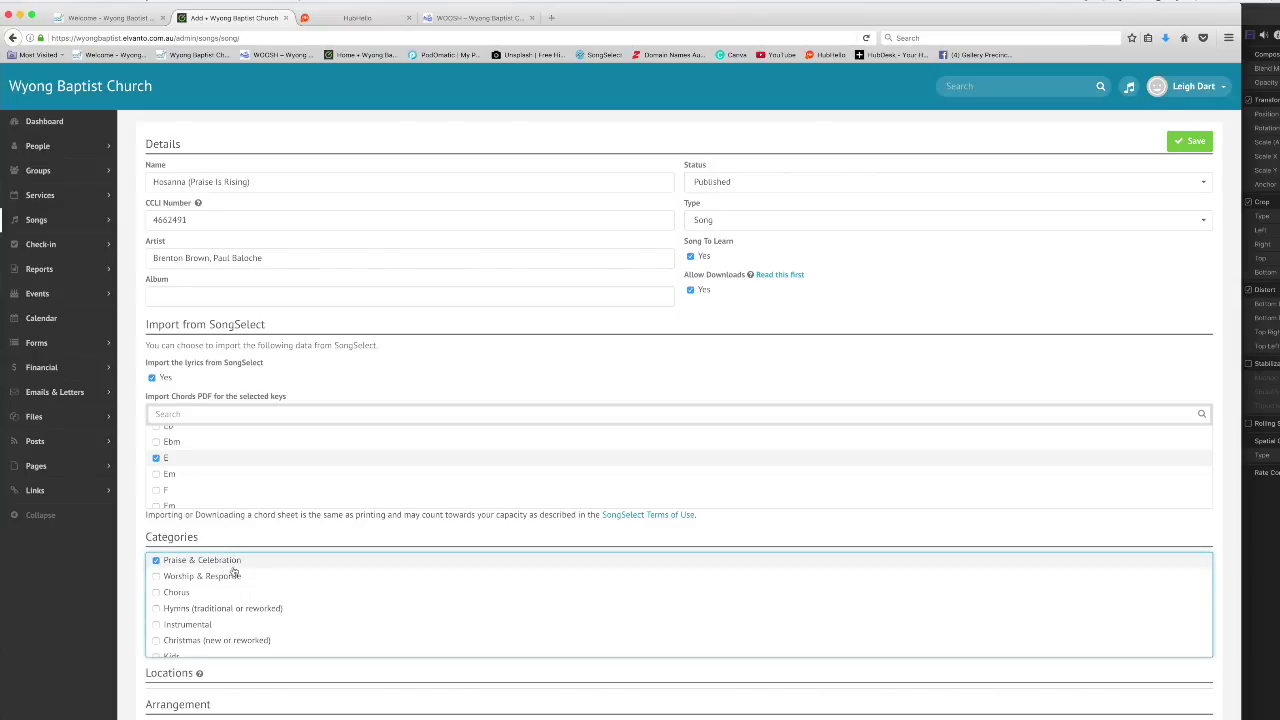
pyautogui.scroll(-1, 516, 617)
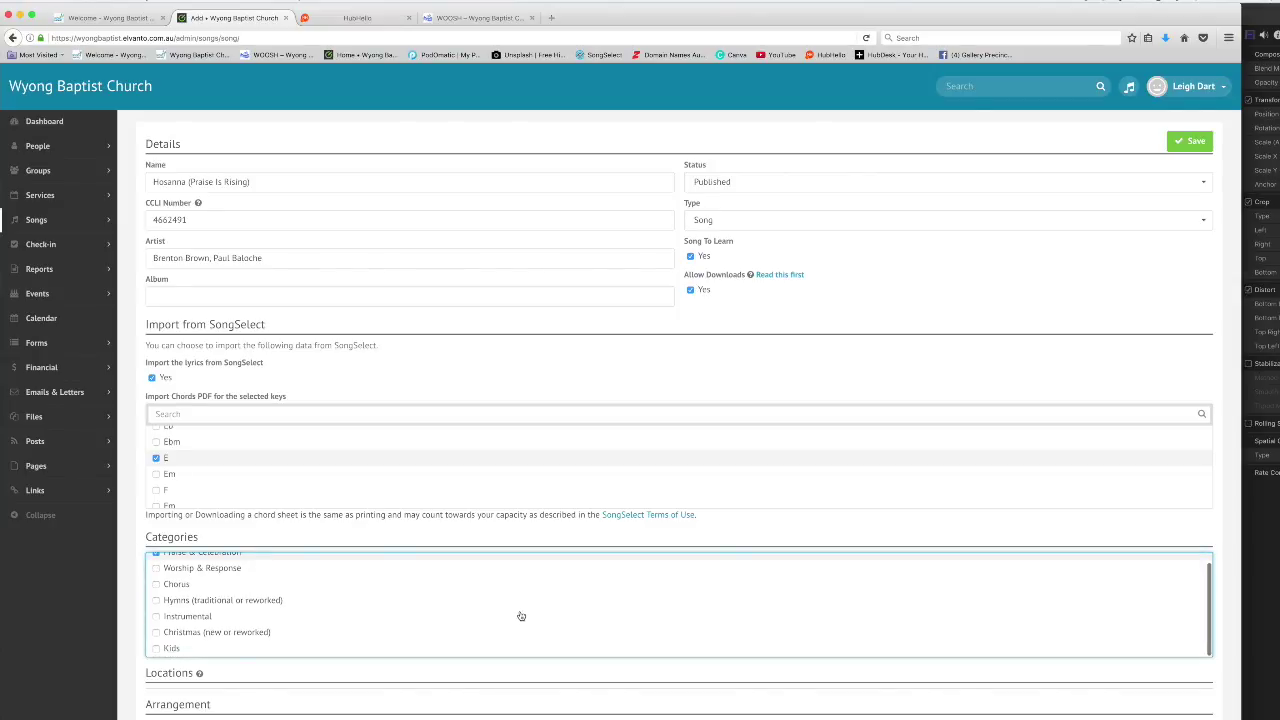
pyautogui.scroll(-1, 714, 638)
pyautogui.scroll(-5, 715, 647)
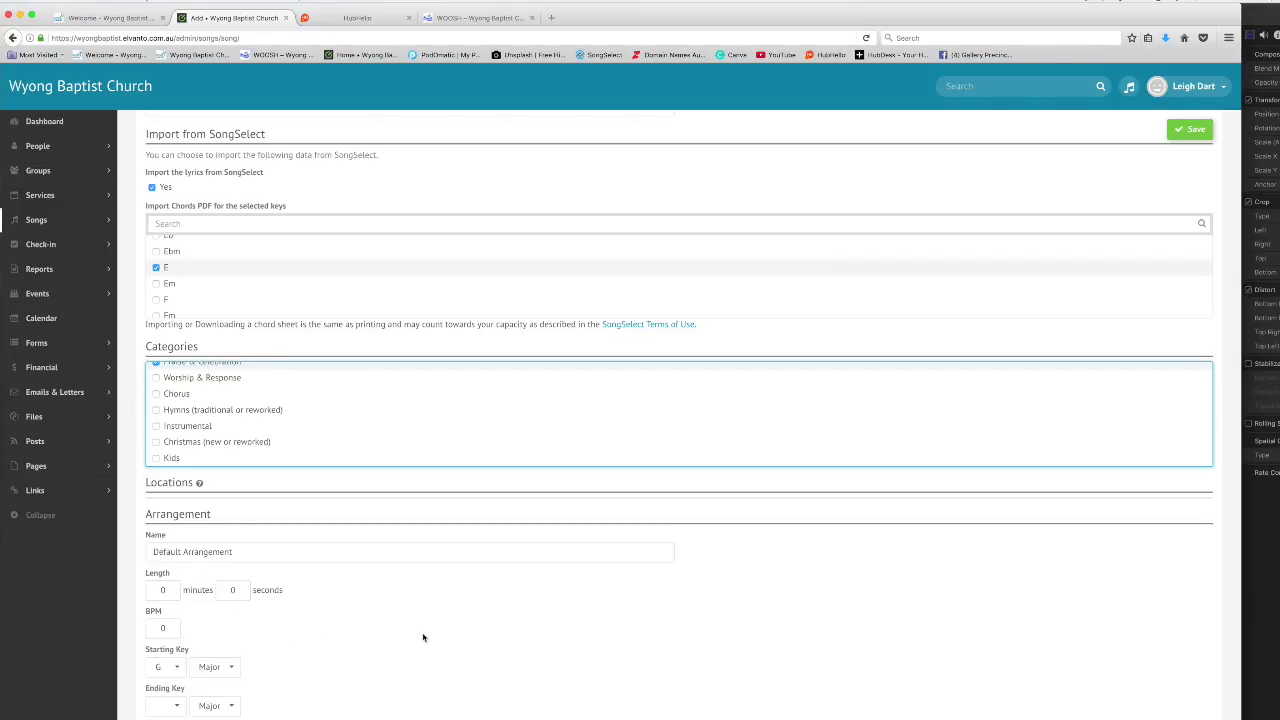
pyautogui.scroll(1, 660, 618)
pyautogui.scroll(-1, 783, 629)
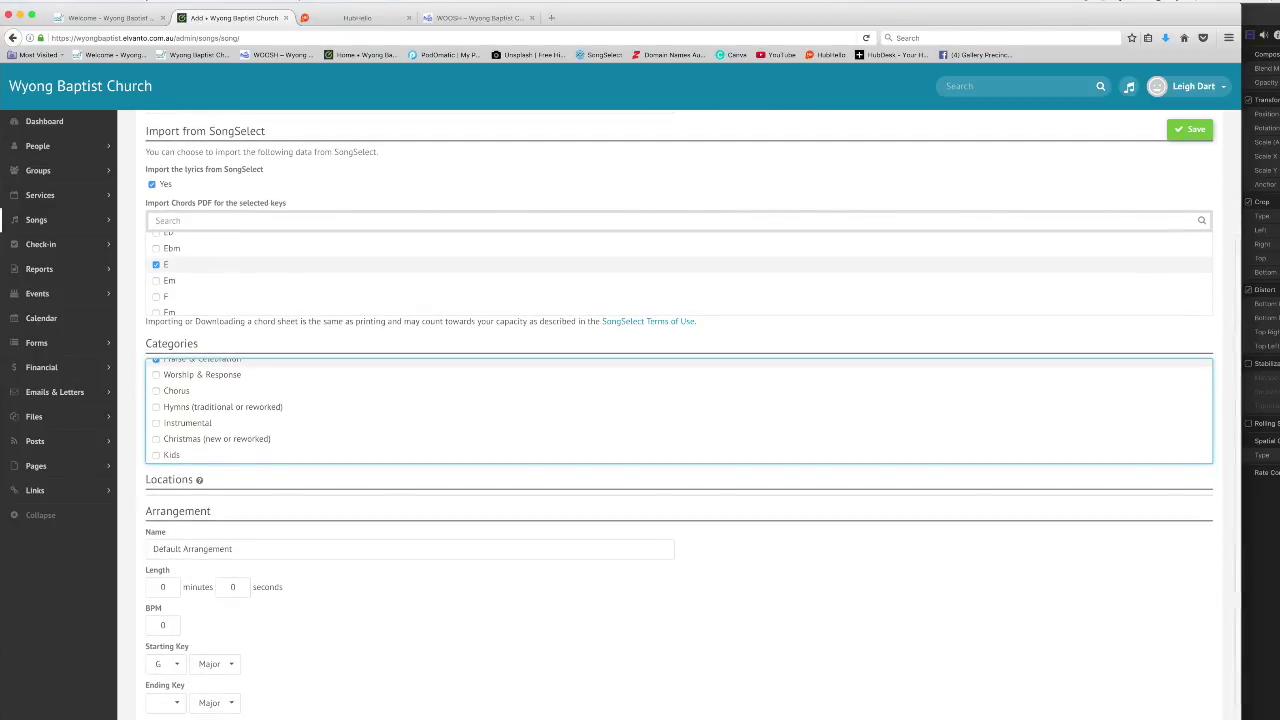
# Save Hosanna (Praise Is Rising) and start adding a file to it.
pyautogui.press('Return')
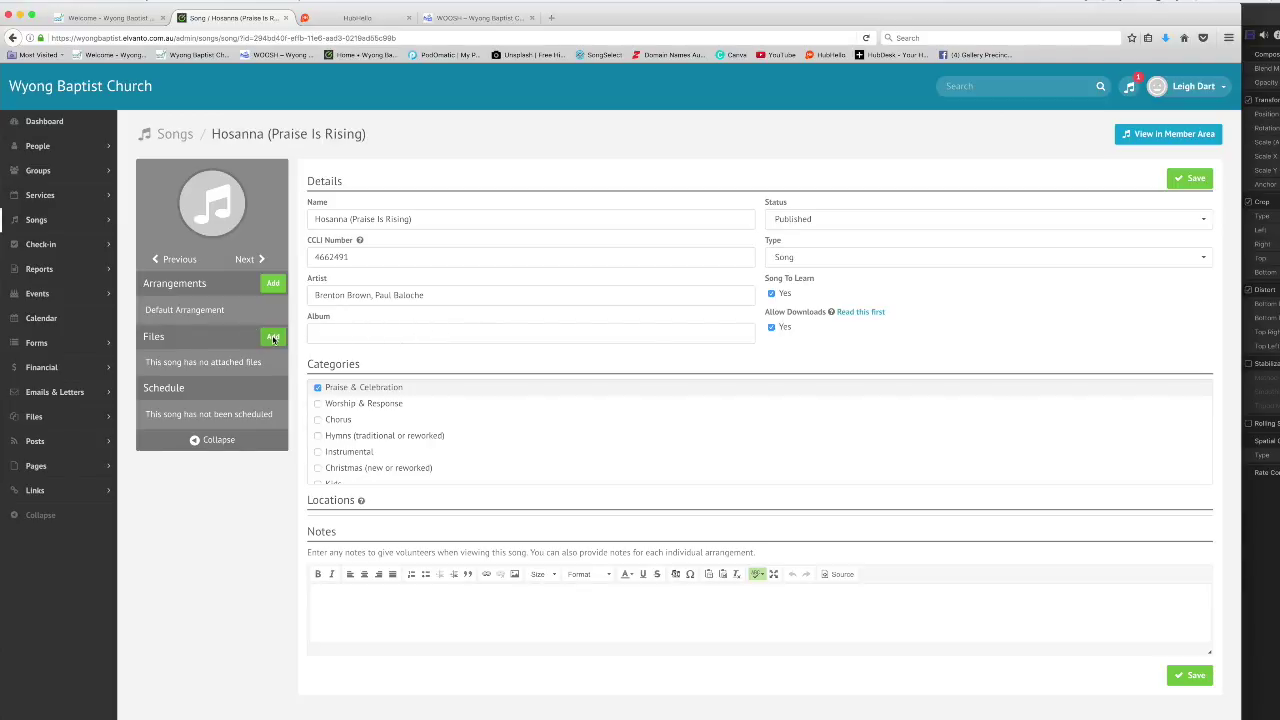
pyautogui.click(272, 338)
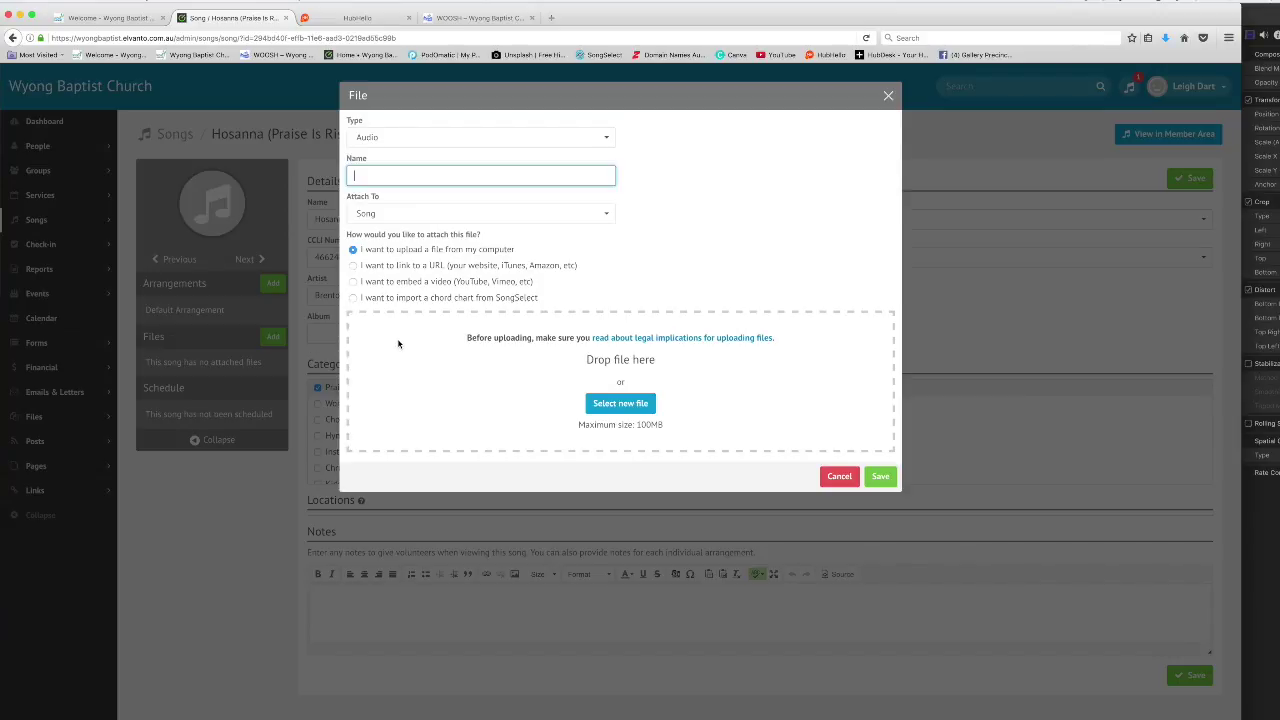
# Set the file type to Video, try the embed option, then choose a SongSelect chord chart.
pyautogui.click(600, 137)
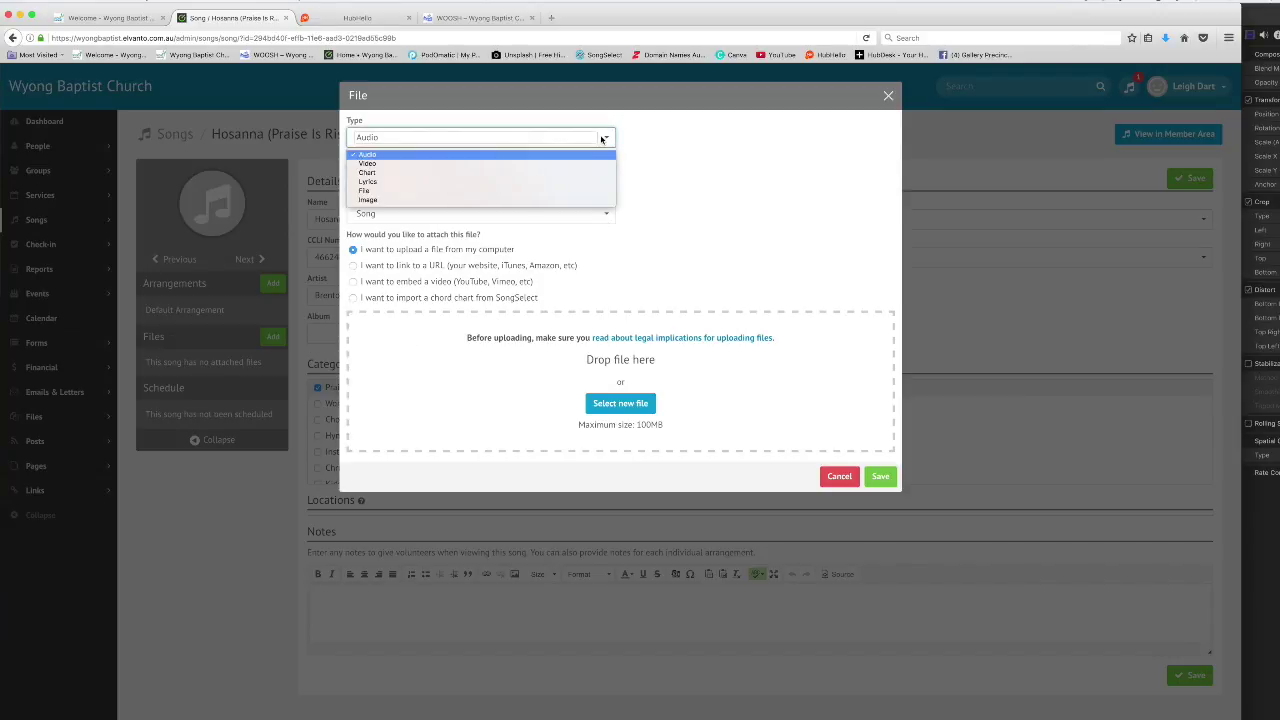
pyautogui.click(505, 166)
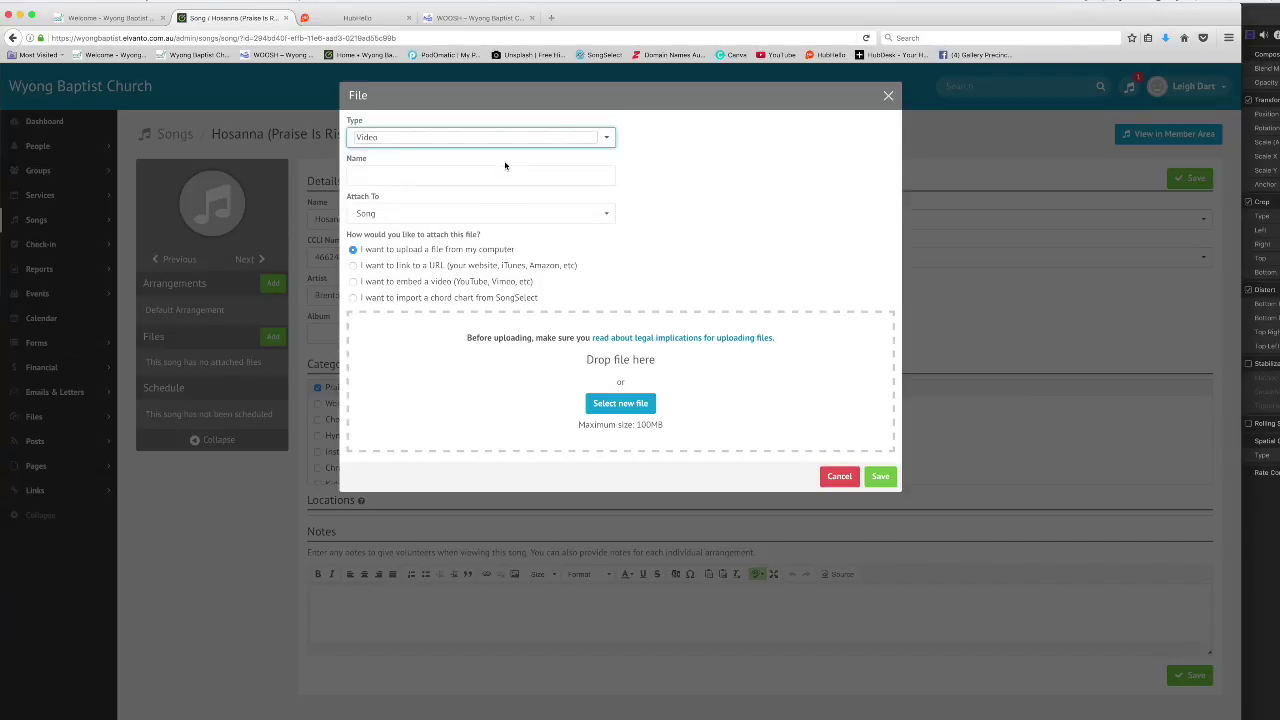
pyautogui.click(353, 282)
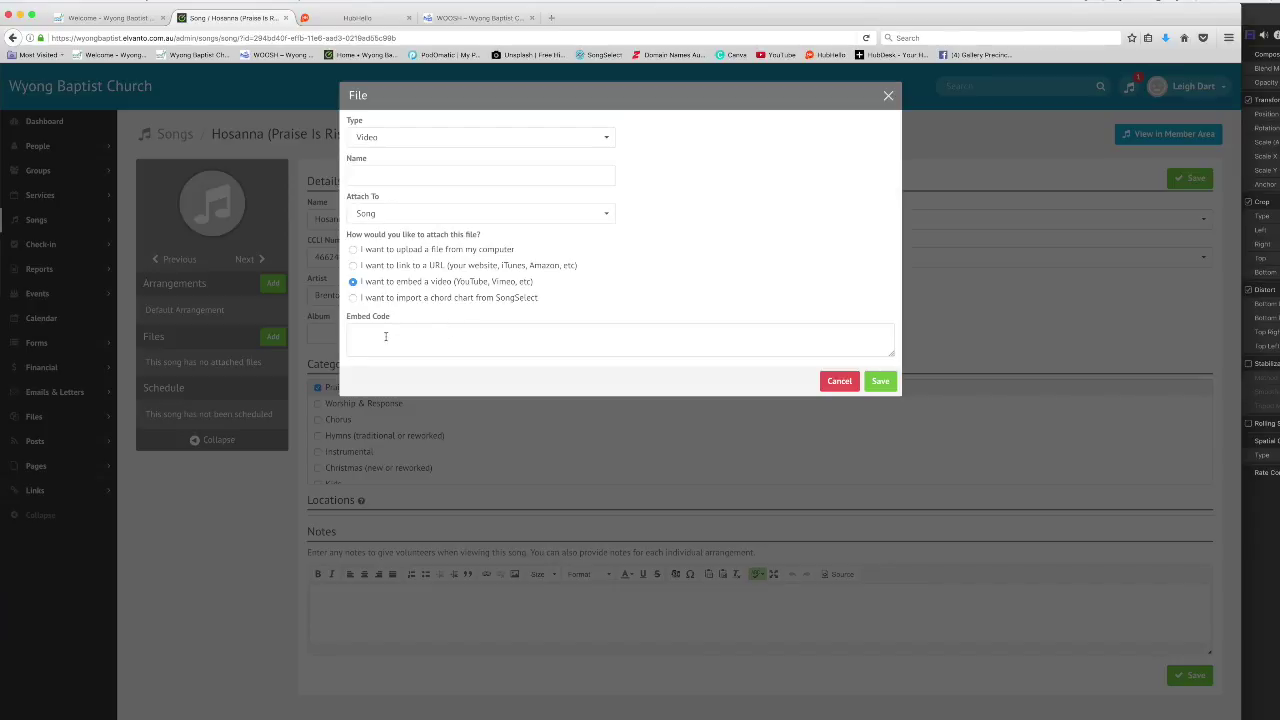
pyautogui.click(370, 336)
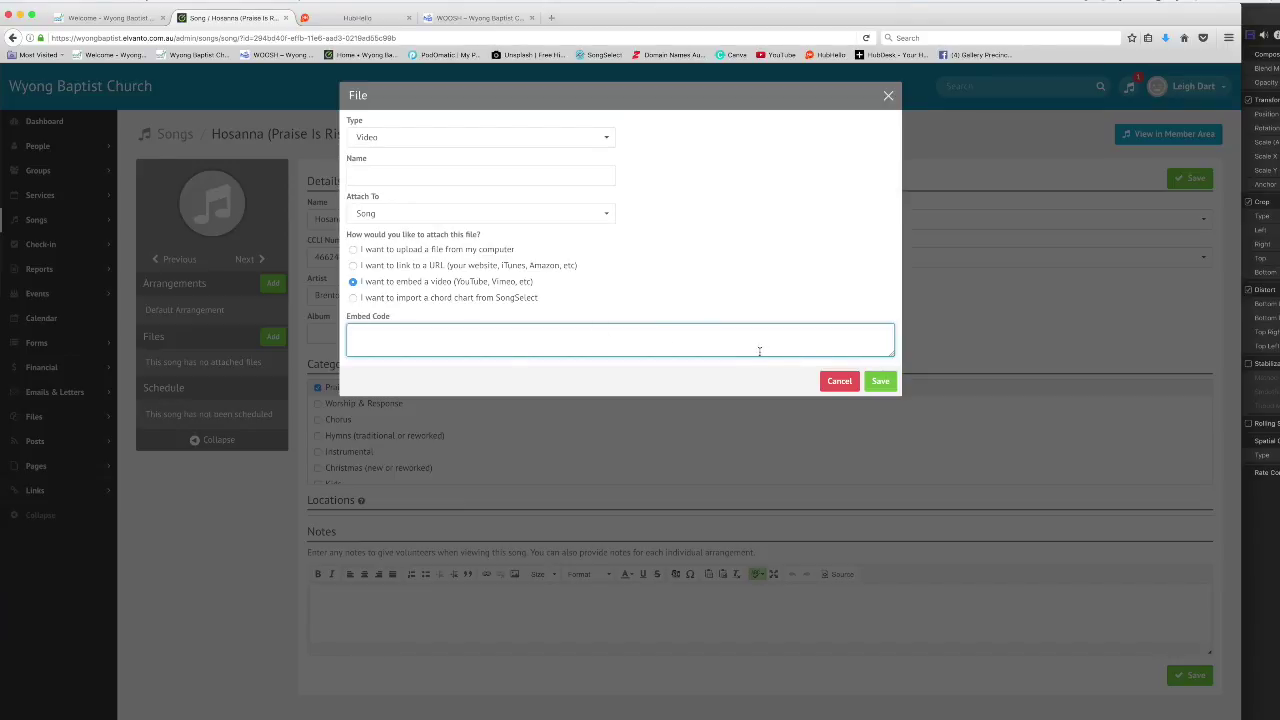
pyautogui.click(353, 298)
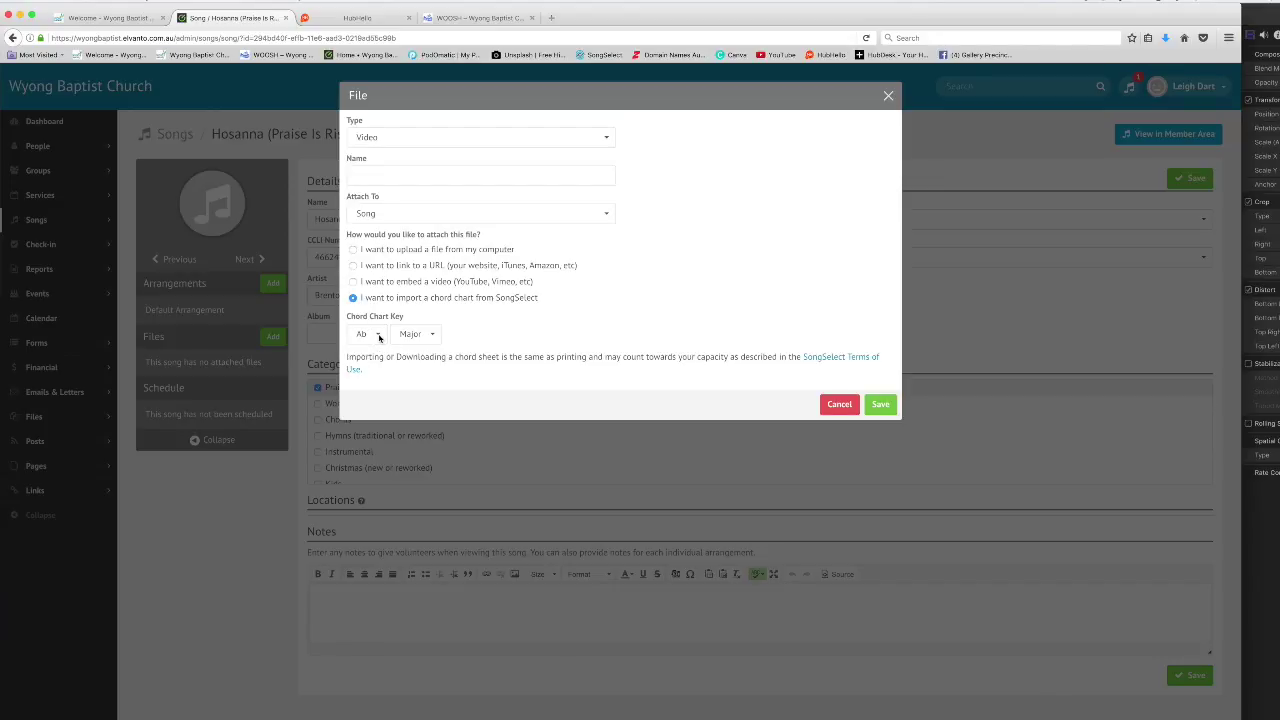
# Try key Ab, upload mode and Chart type, then cancel the file and return to Songs.
pyautogui.click(374, 336)
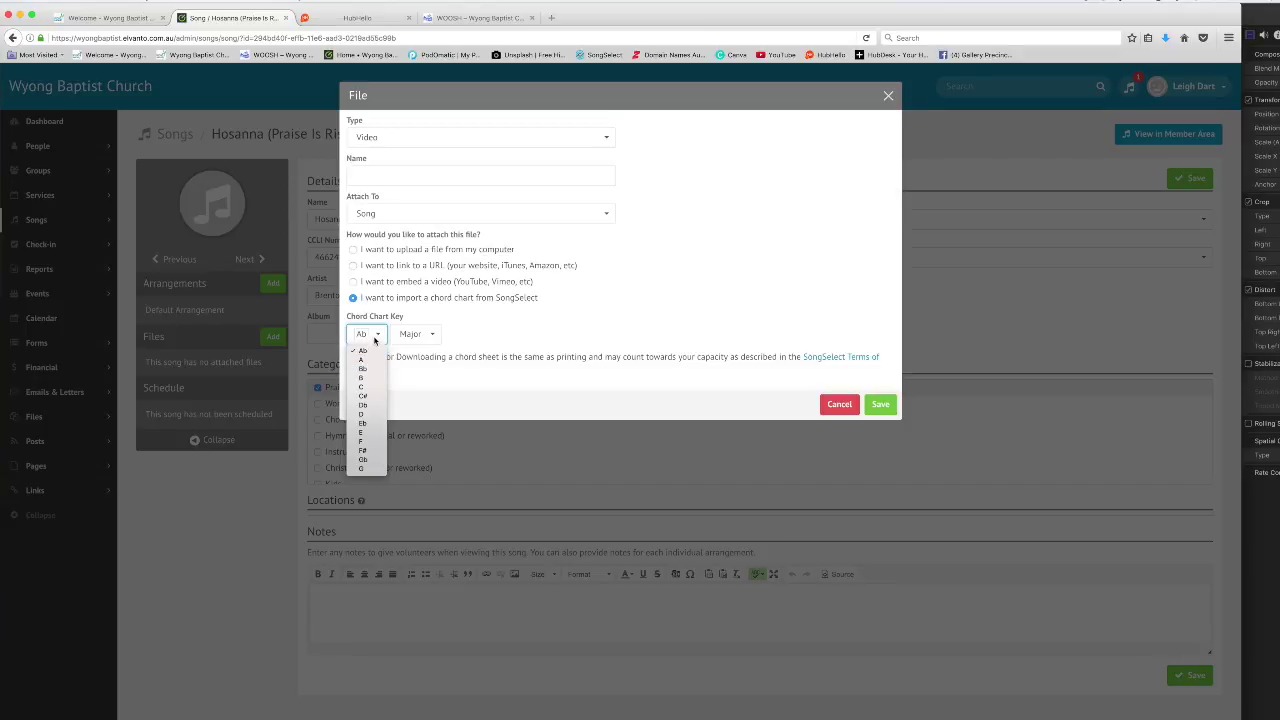
pyautogui.click(374, 338)
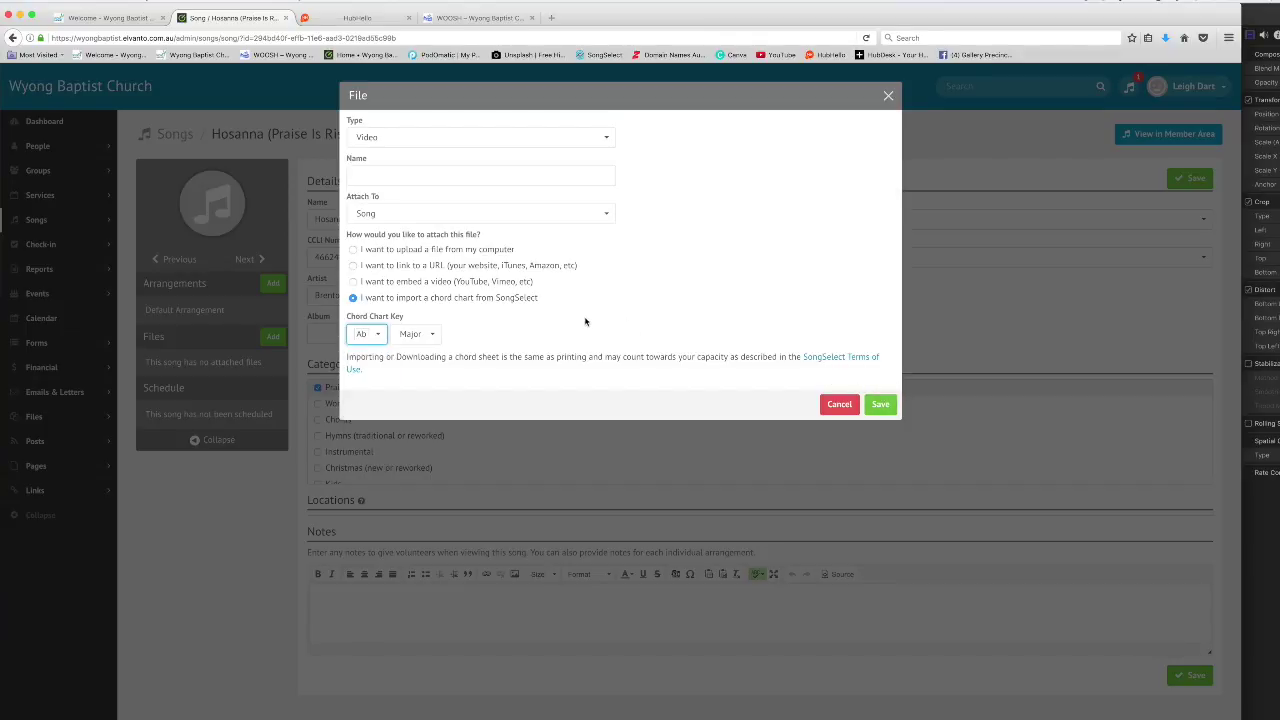
pyautogui.click(352, 250)
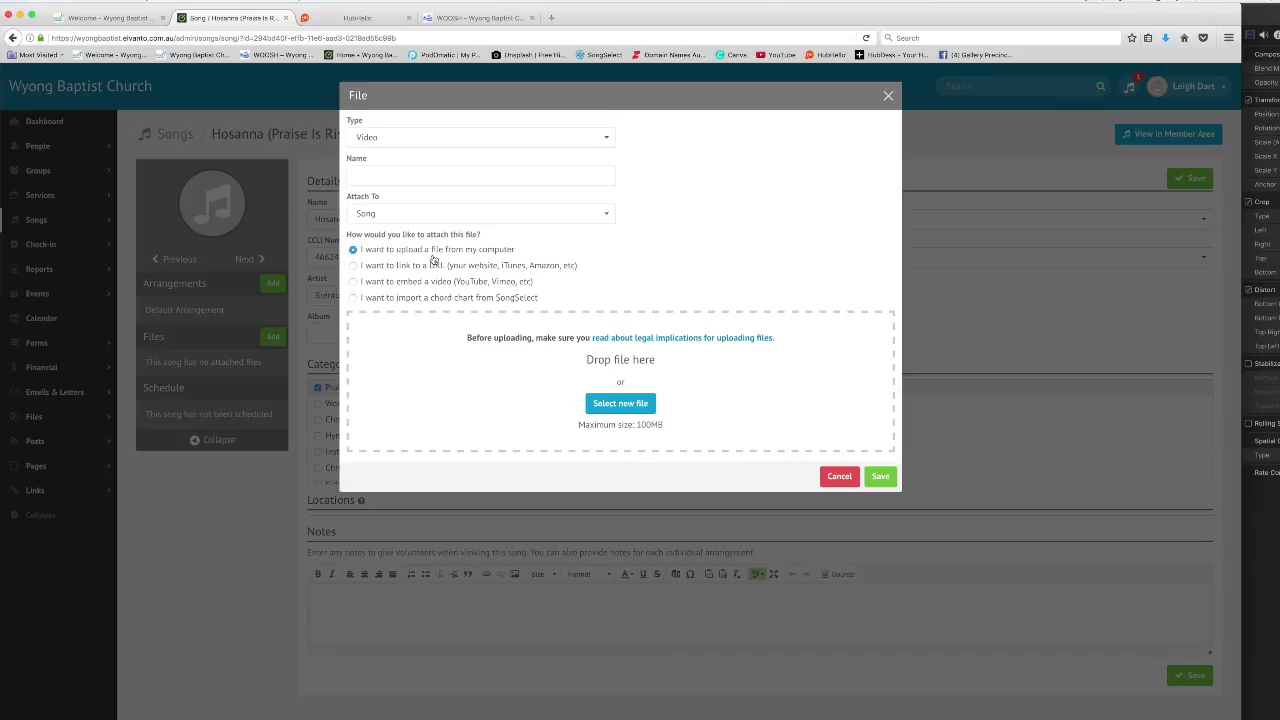
pyautogui.click(589, 138)
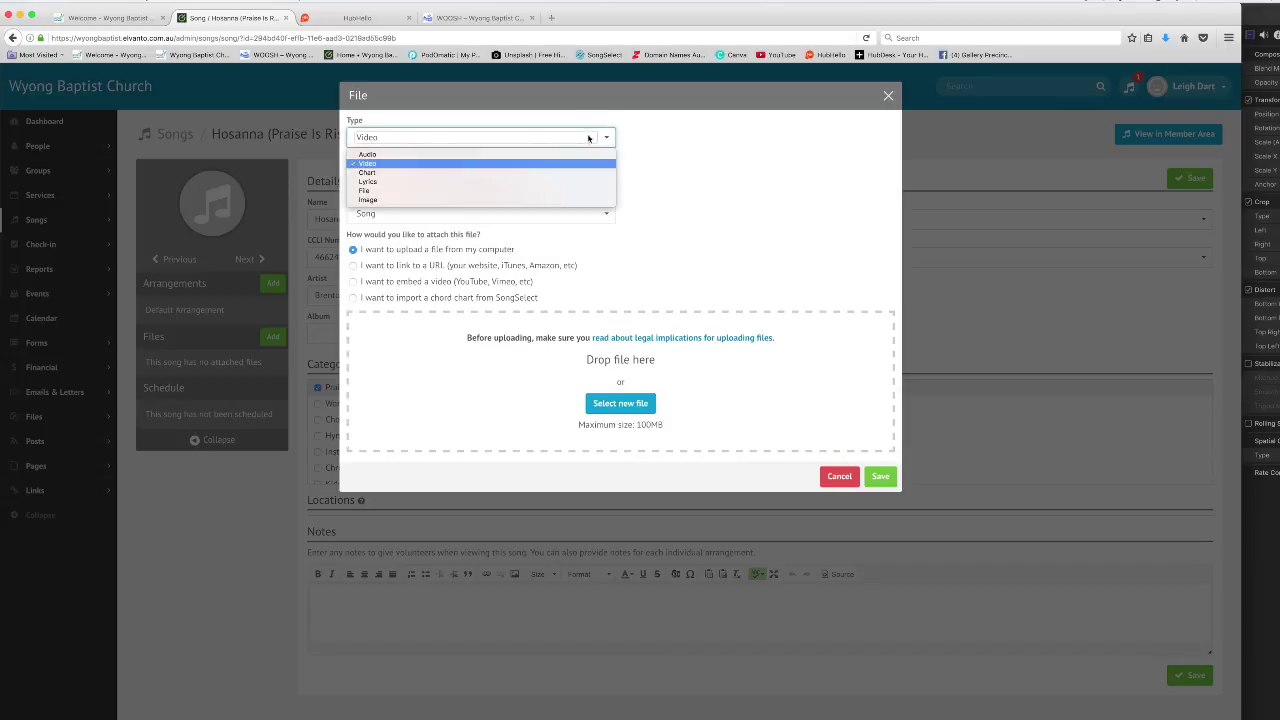
pyautogui.click(449, 173)
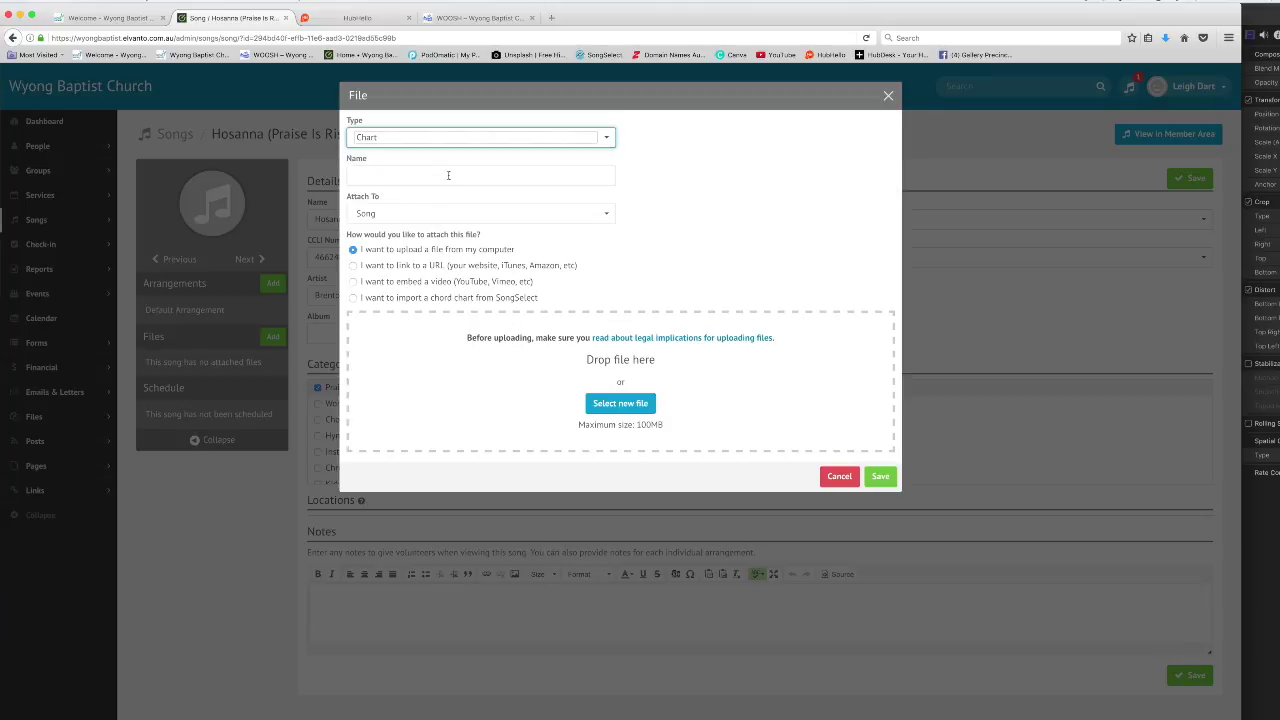
pyautogui.click(846, 480)
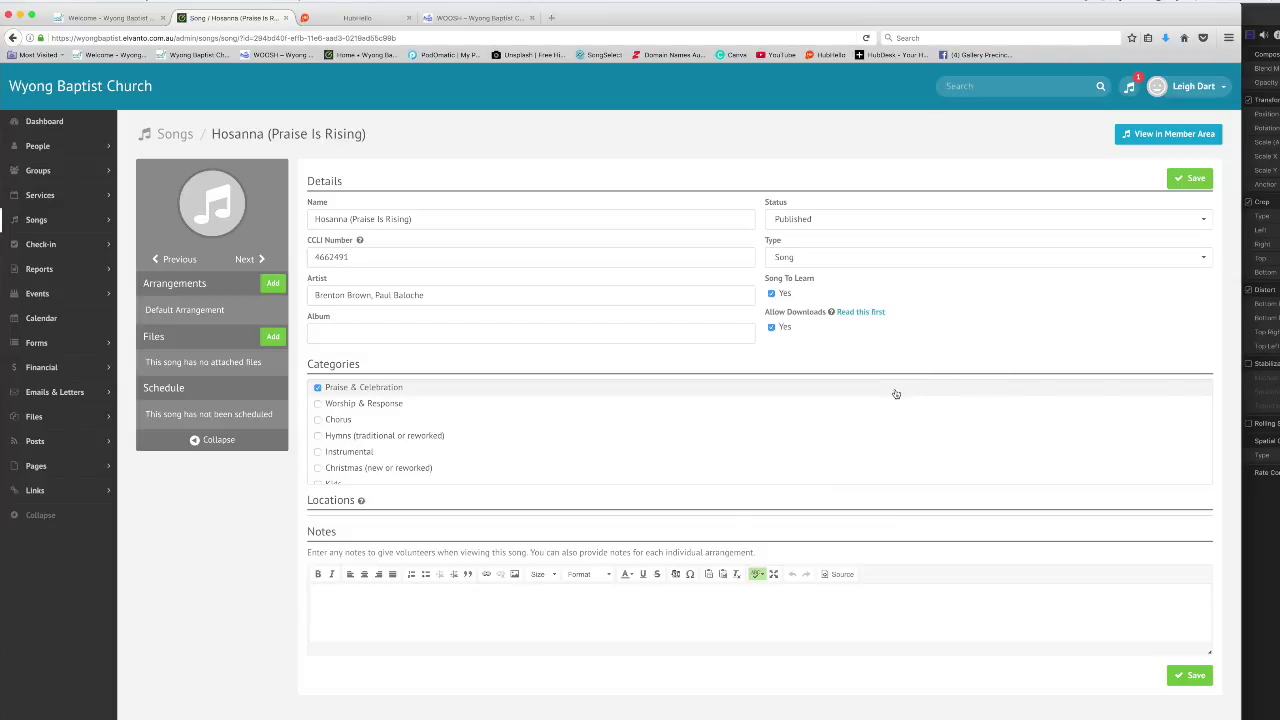
pyautogui.click(172, 135)
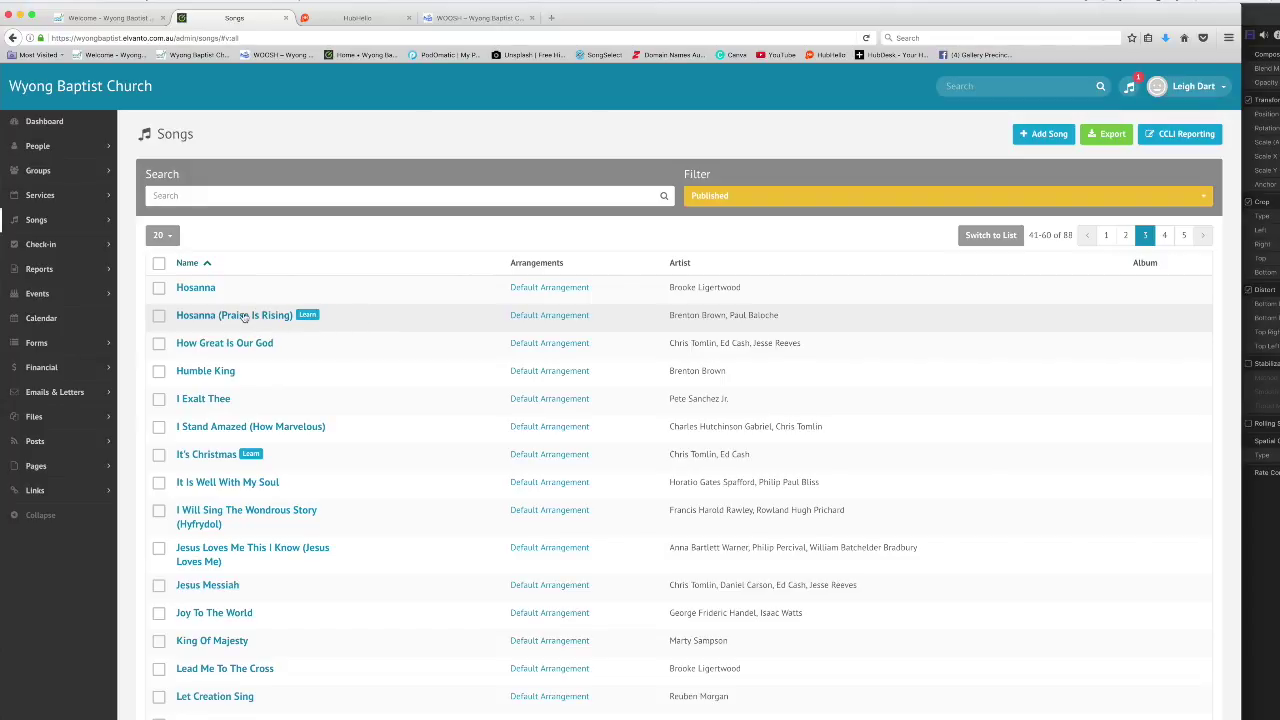
# Jump to page 1 of the 88-song library and focus the Search box.
pyautogui.click(1107, 238)
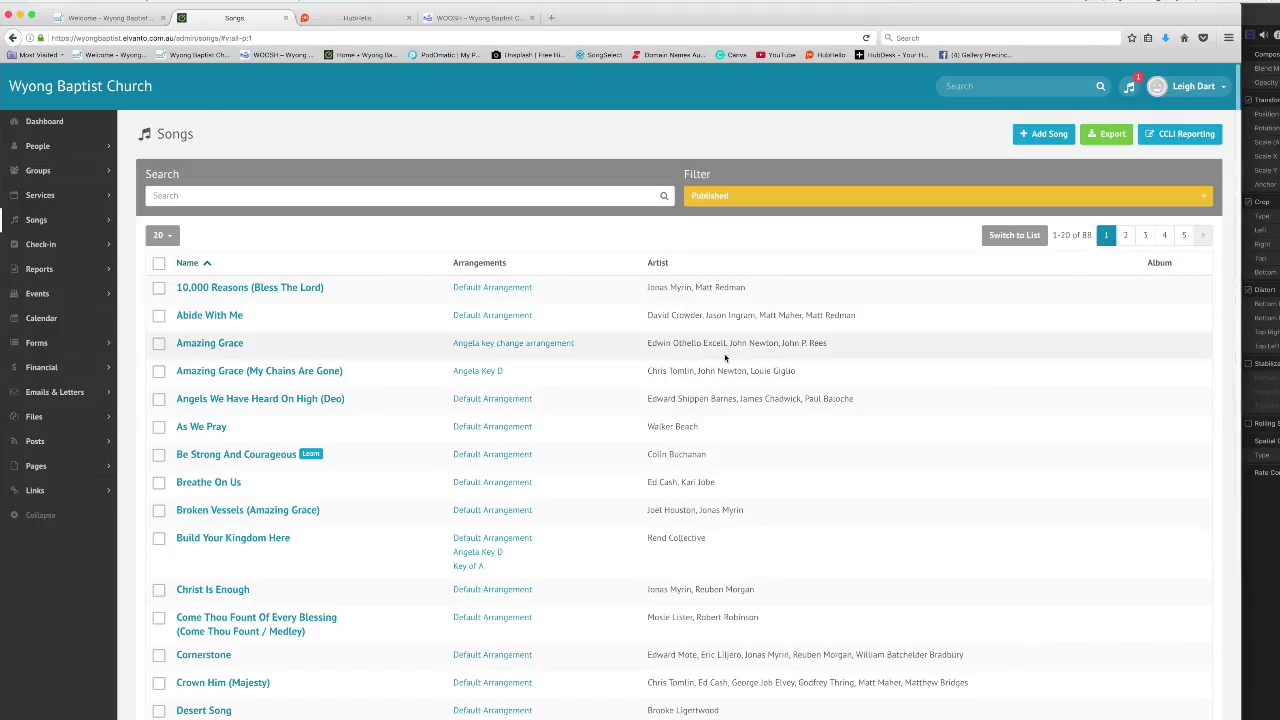
pyautogui.scroll(-3, 677, 357)
pyautogui.scroll(3, 677, 357)
pyautogui.click(355, 196)
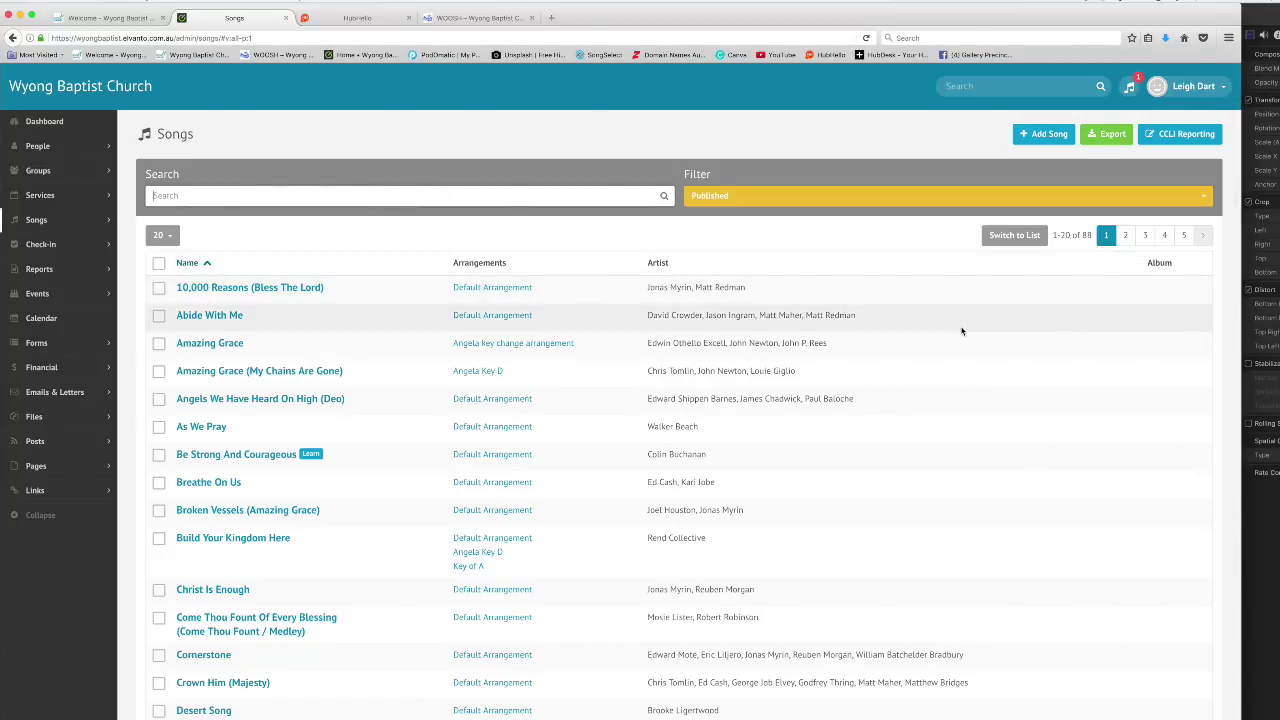
pyautogui.scroll(-2, 962, 331)
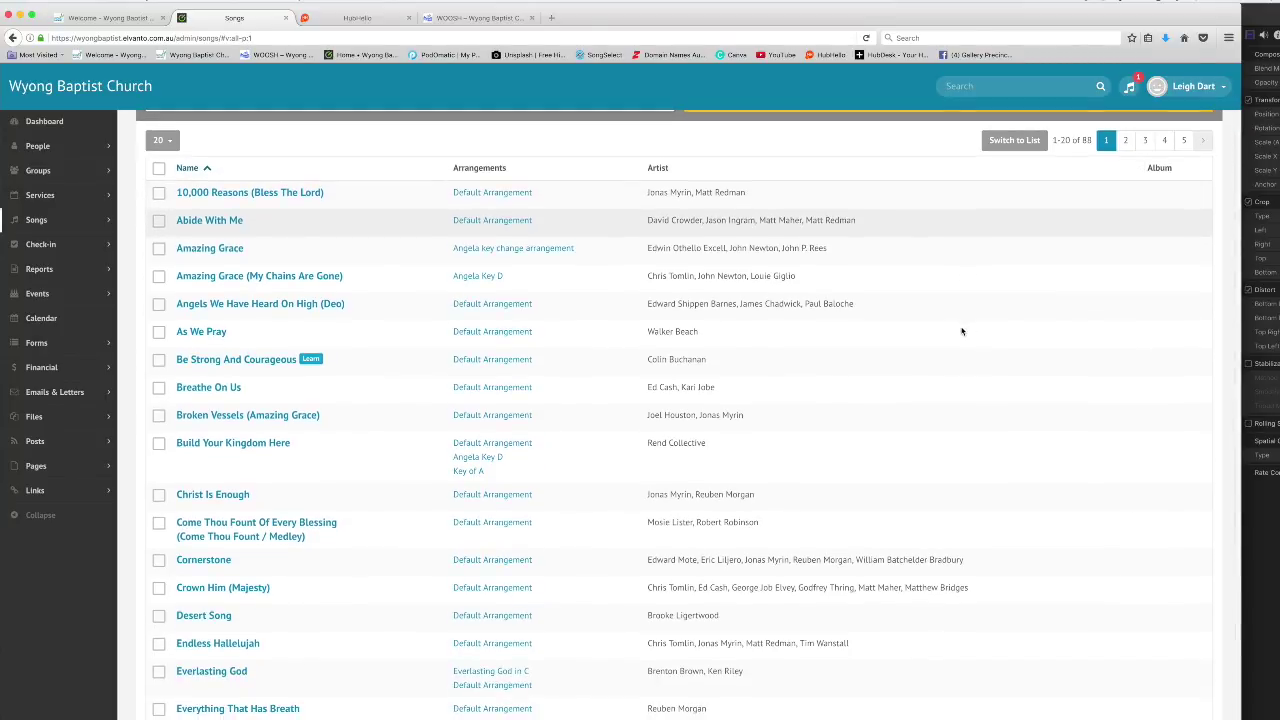
pyautogui.click(220, 362)
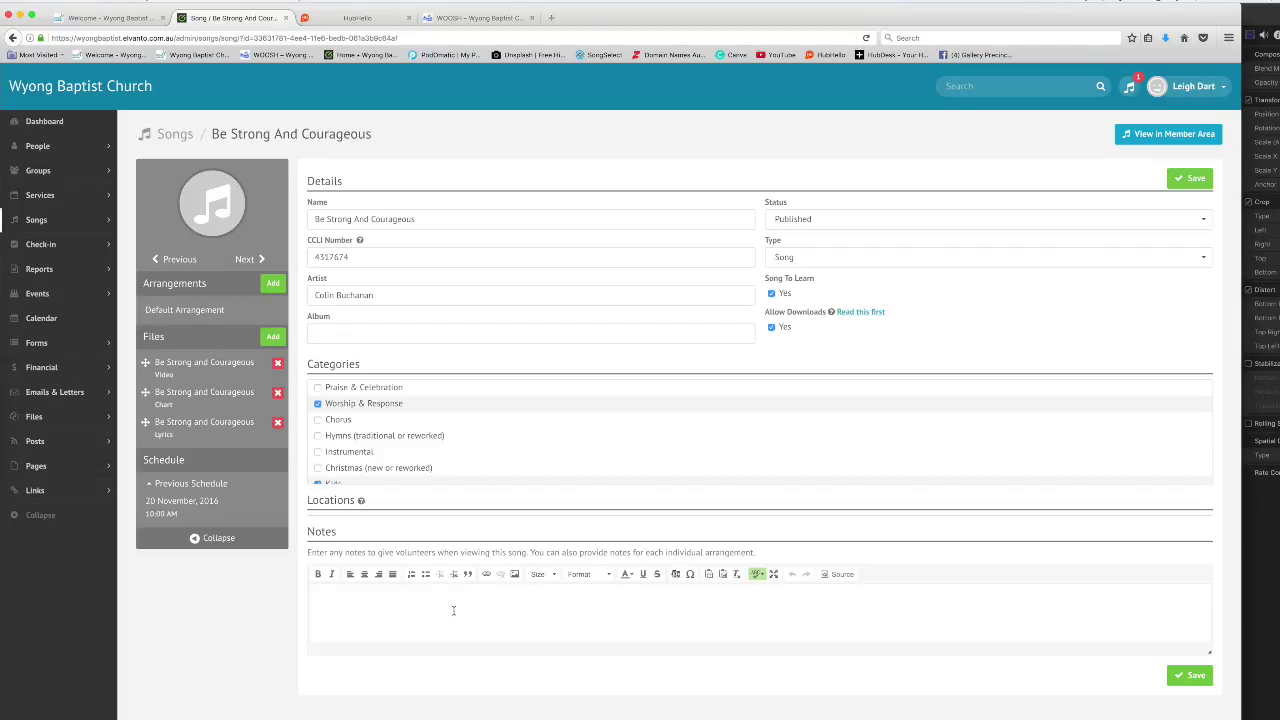
pyautogui.click(387, 599)
pyautogui.click(175, 134)
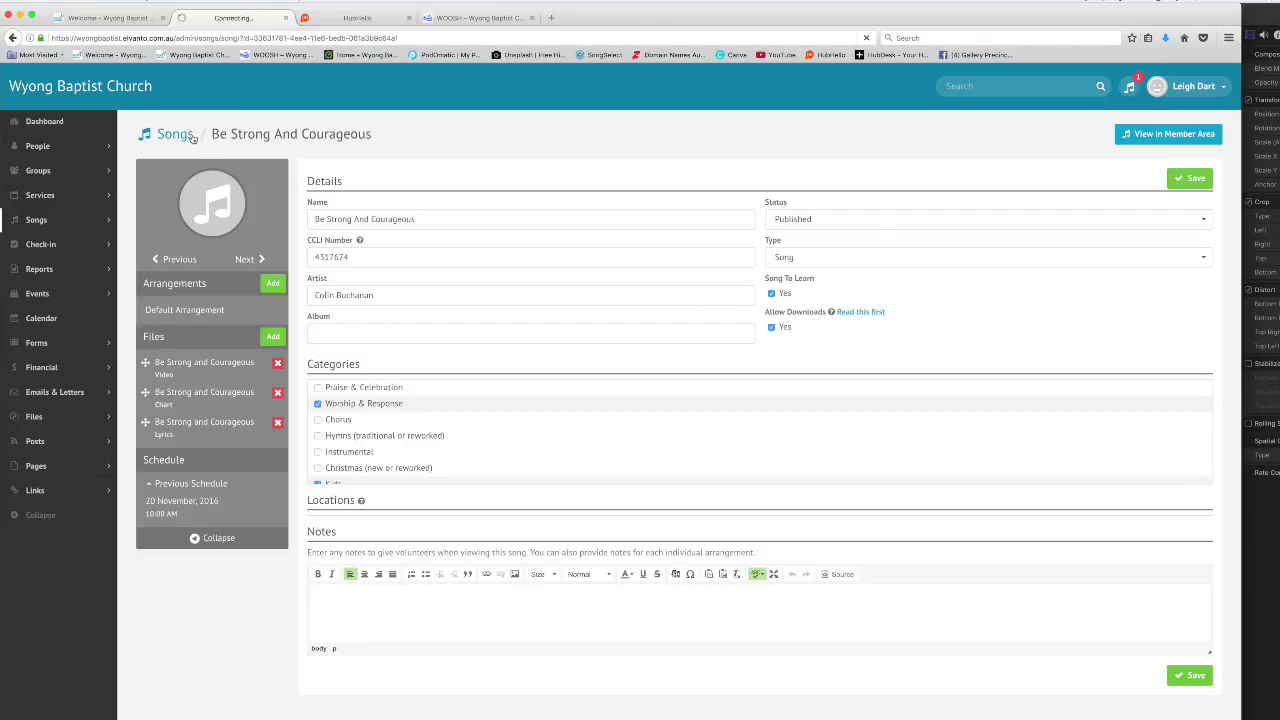